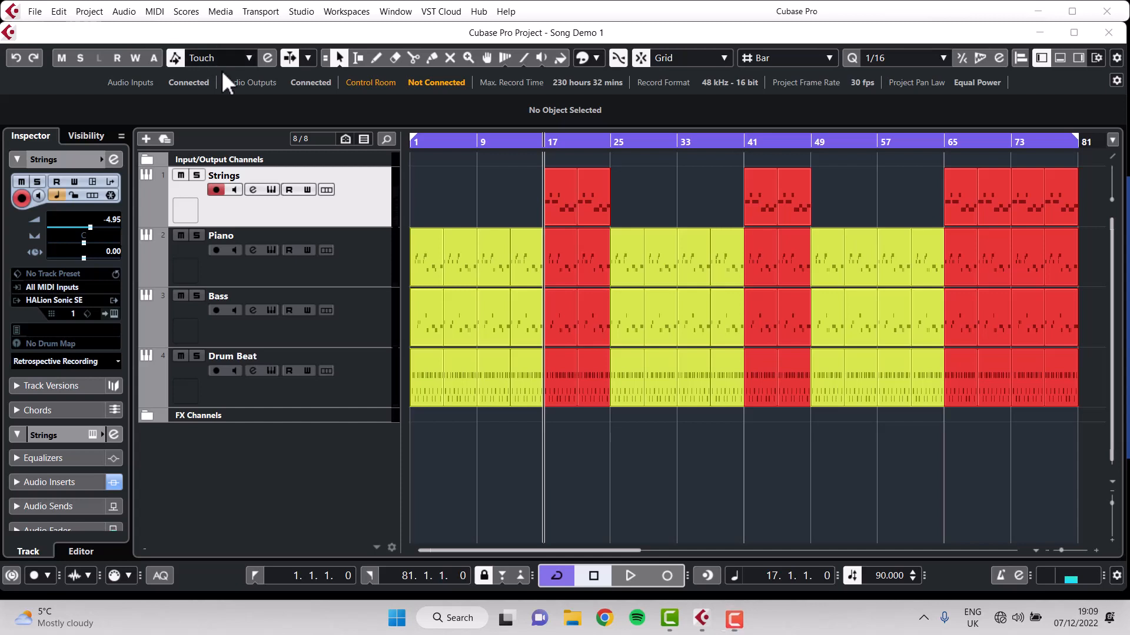
Step: Review the Drum Beat, Bass and Piano tracks, and examine the channels in the MixConsole before closing it
left_click(370, 389)
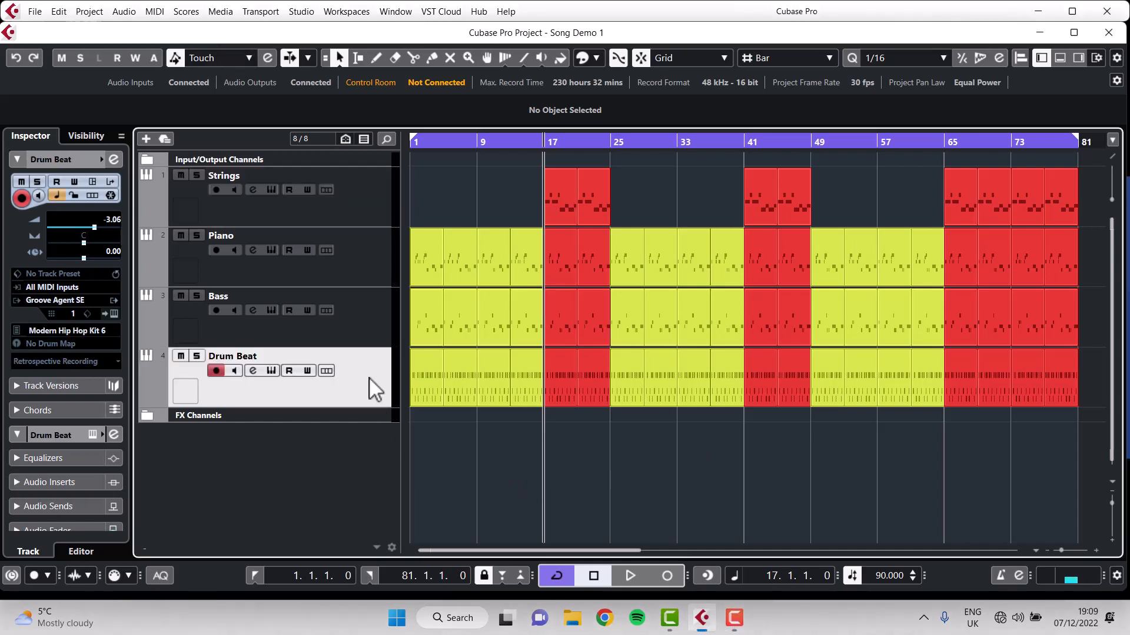
left_click(369, 309)
left_click(381, 252)
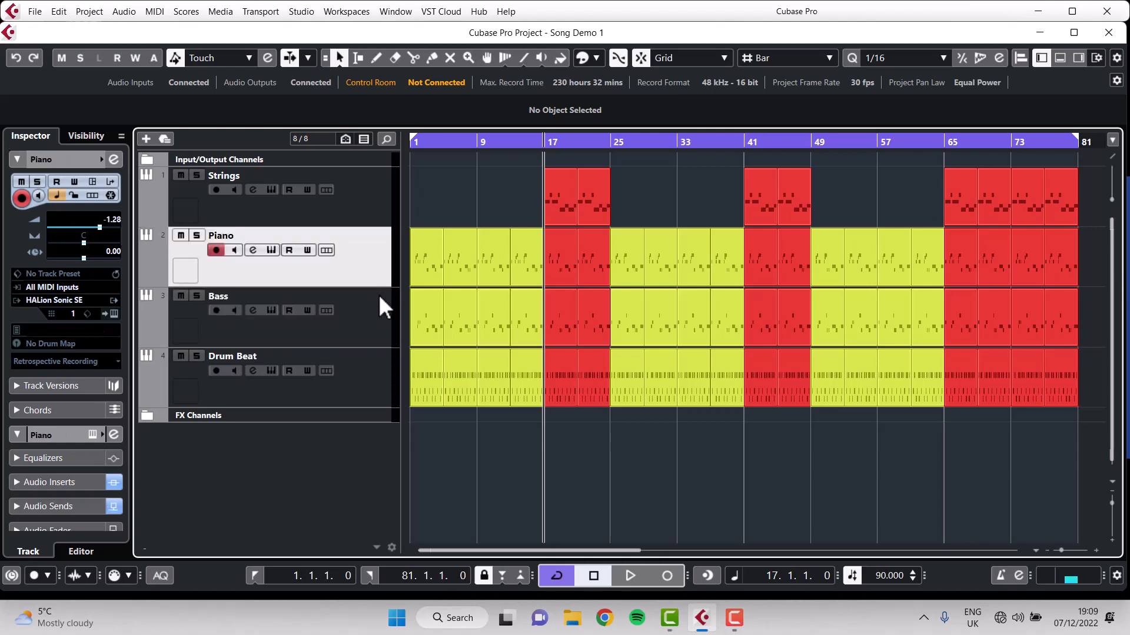
key("F3")
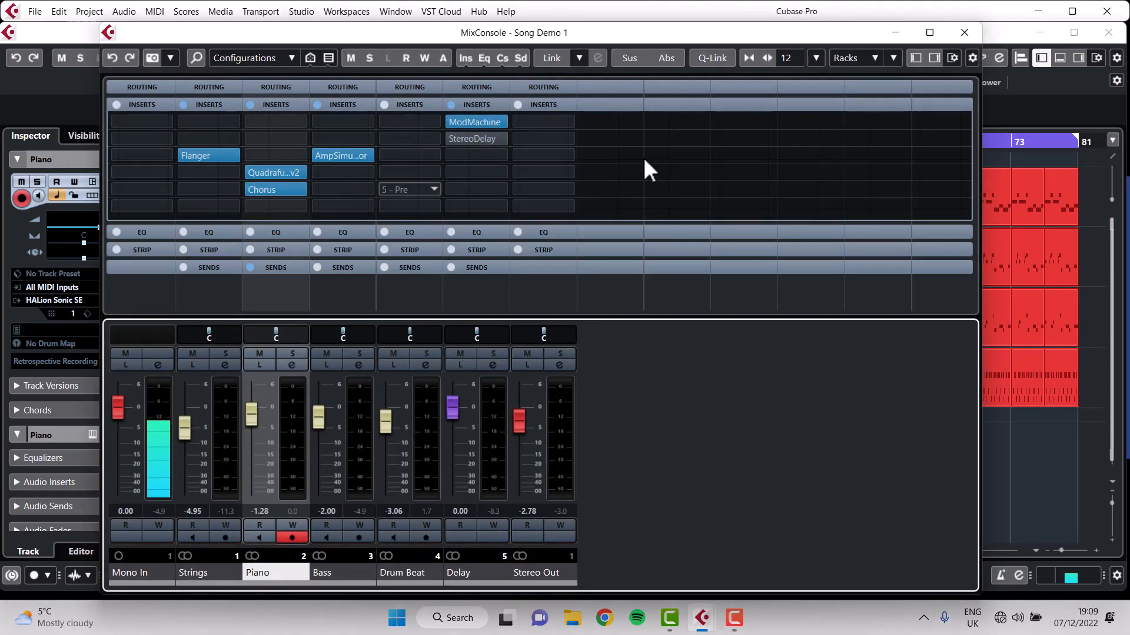
left_click(963, 32)
left_click(347, 159)
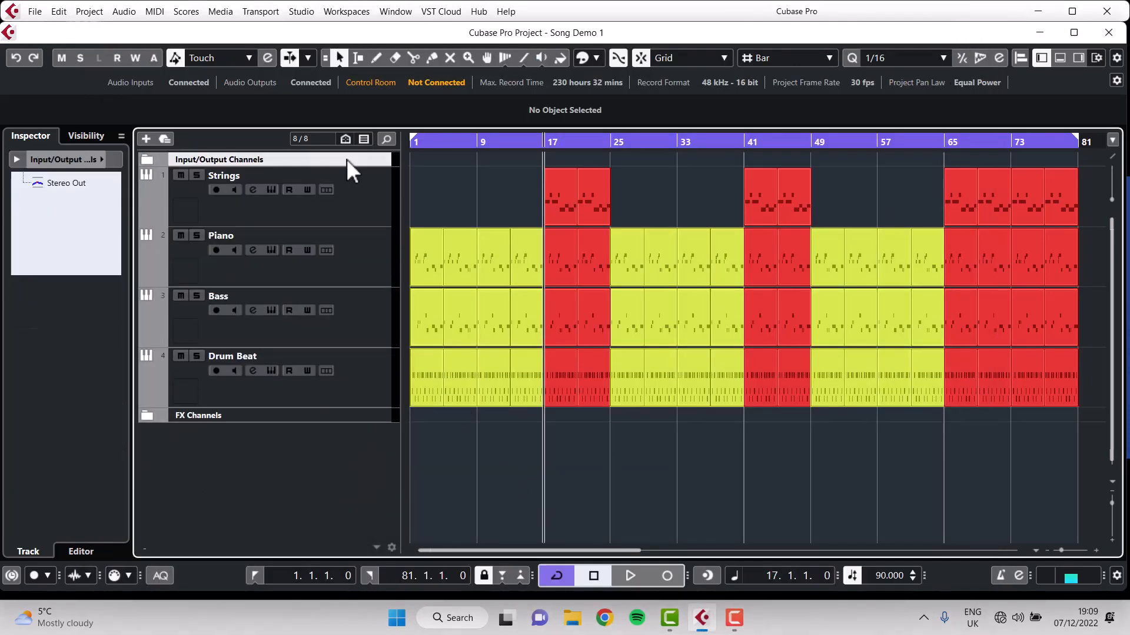
right_click(347, 159)
mouse_move(440, 171)
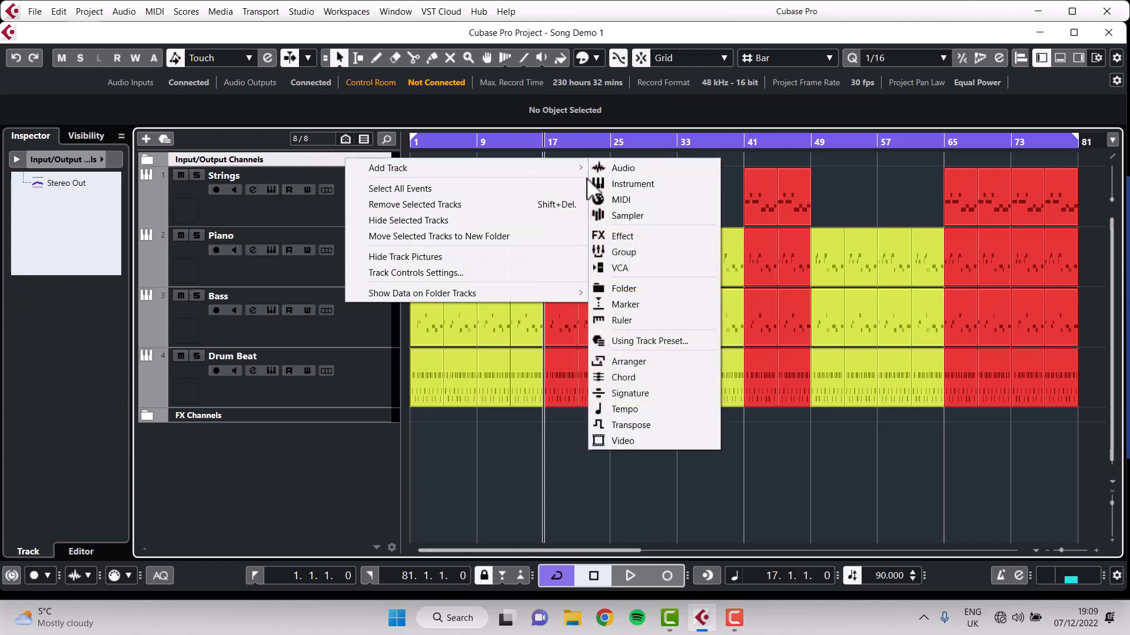
left_click(623, 167)
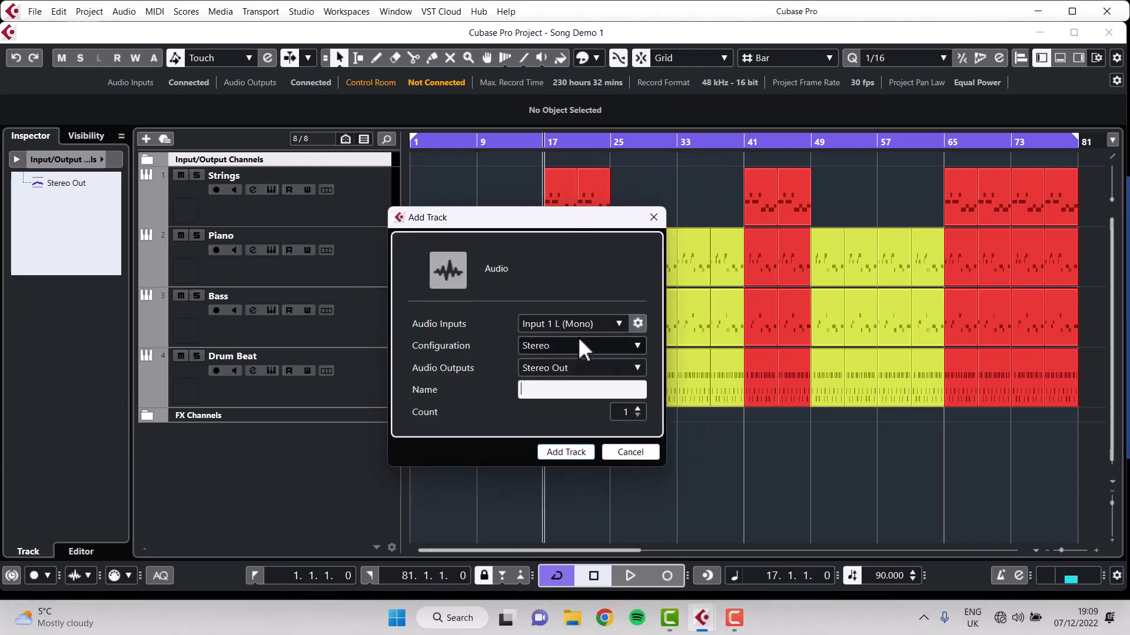
left_click(652, 217)
Step: Check in the Audio System page of Studio Setup which ASIO driver is in use
left_click(301, 13)
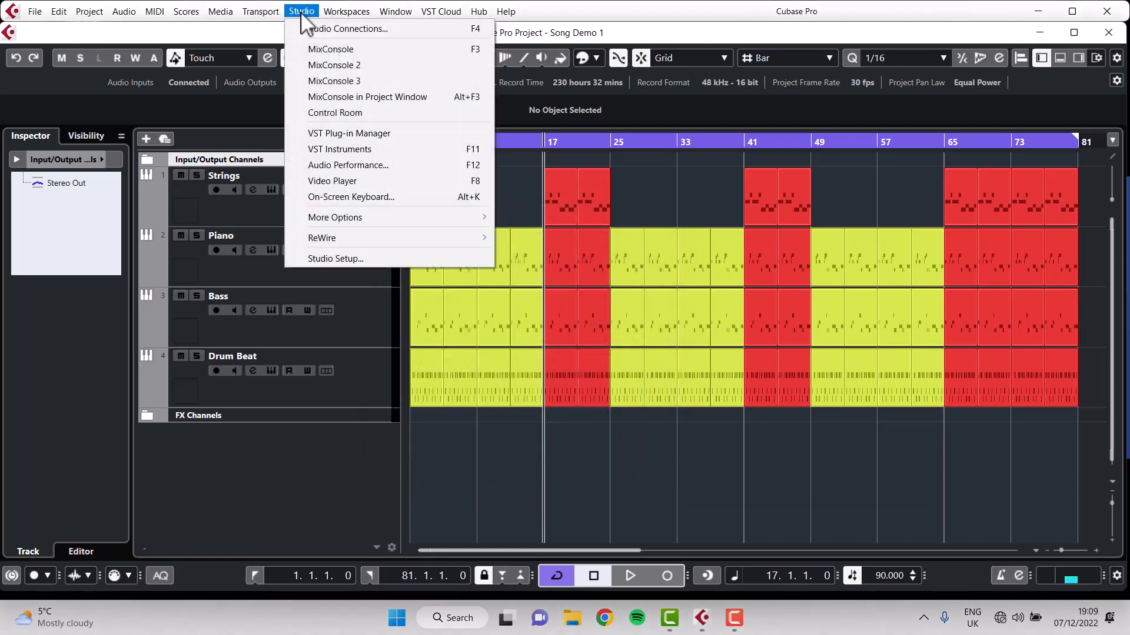
left_click(323, 257)
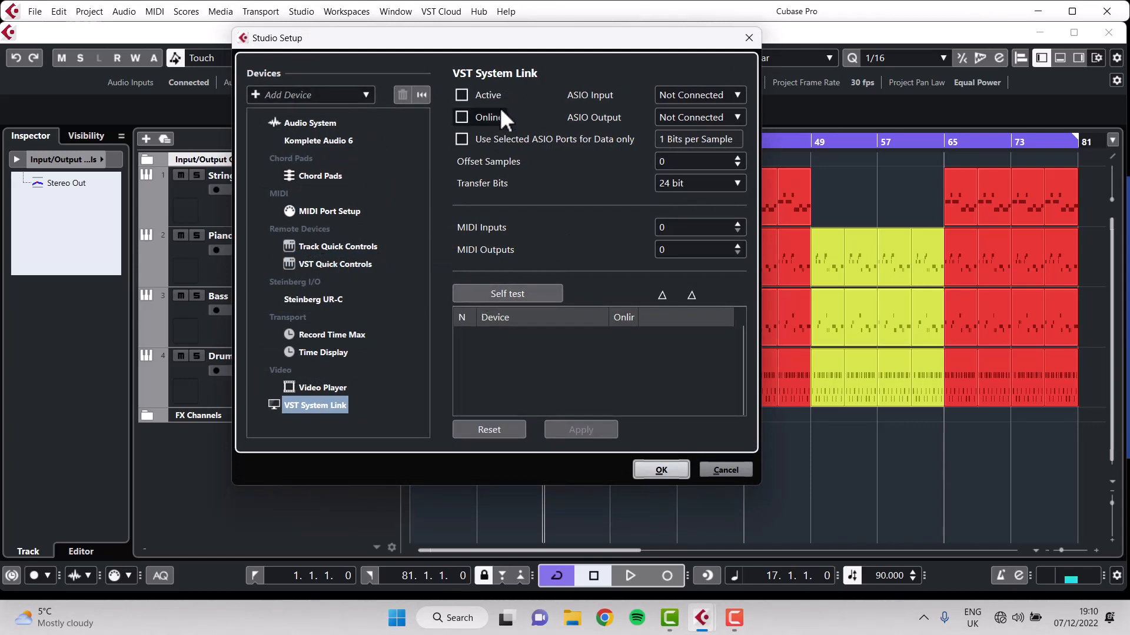
left_click(306, 125)
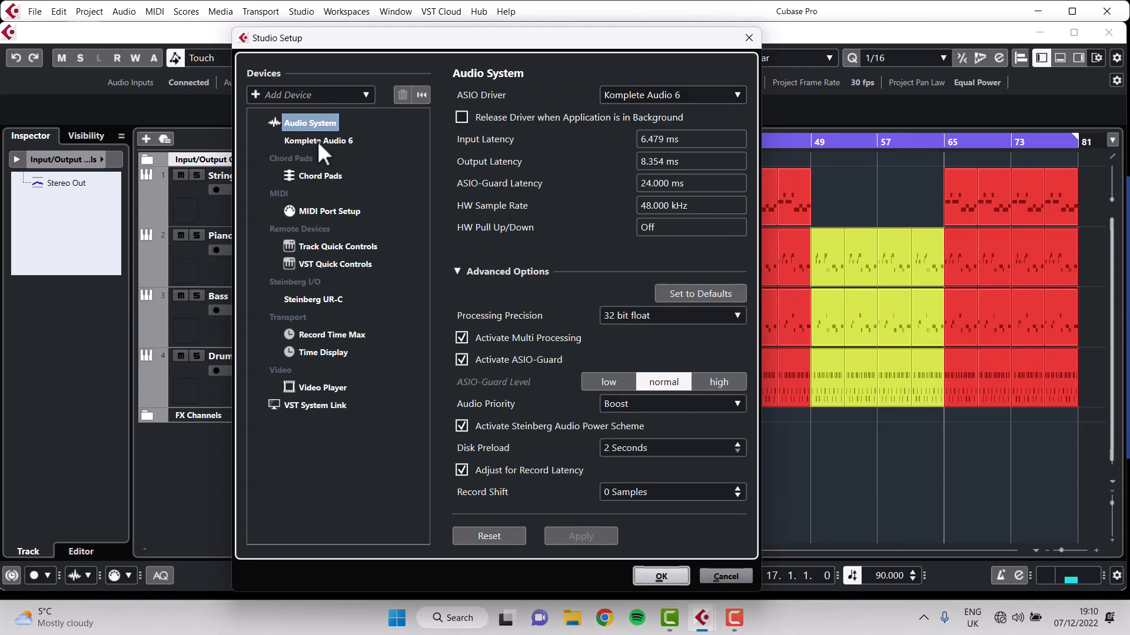
left_click(749, 39)
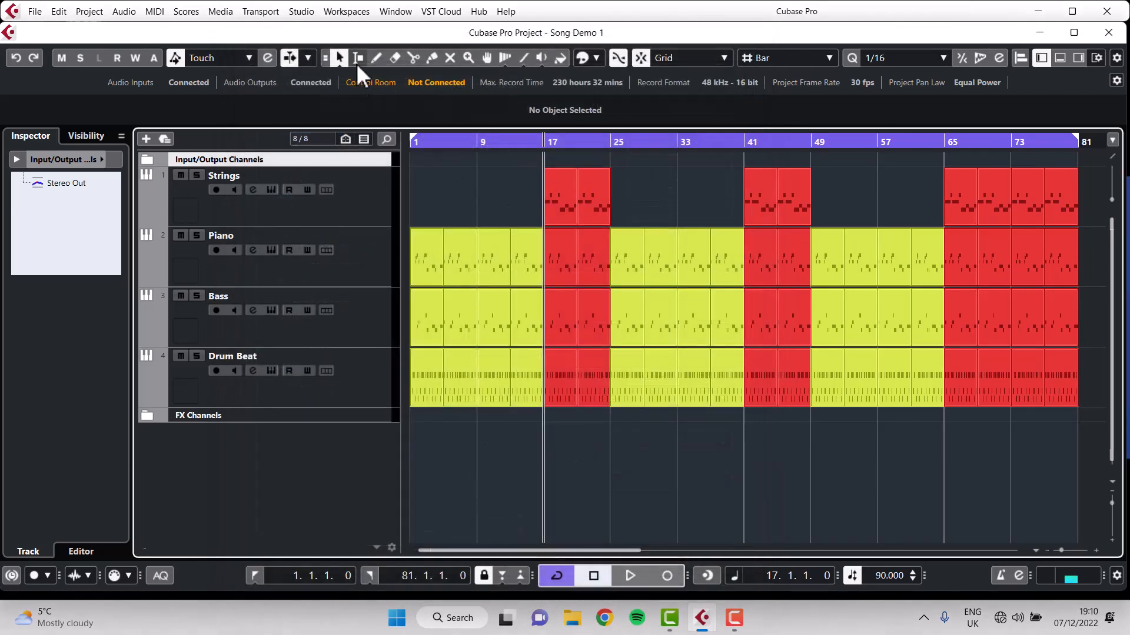
Step: Check the device port assigned to the mono input bus in Audio Connections
key("F4")
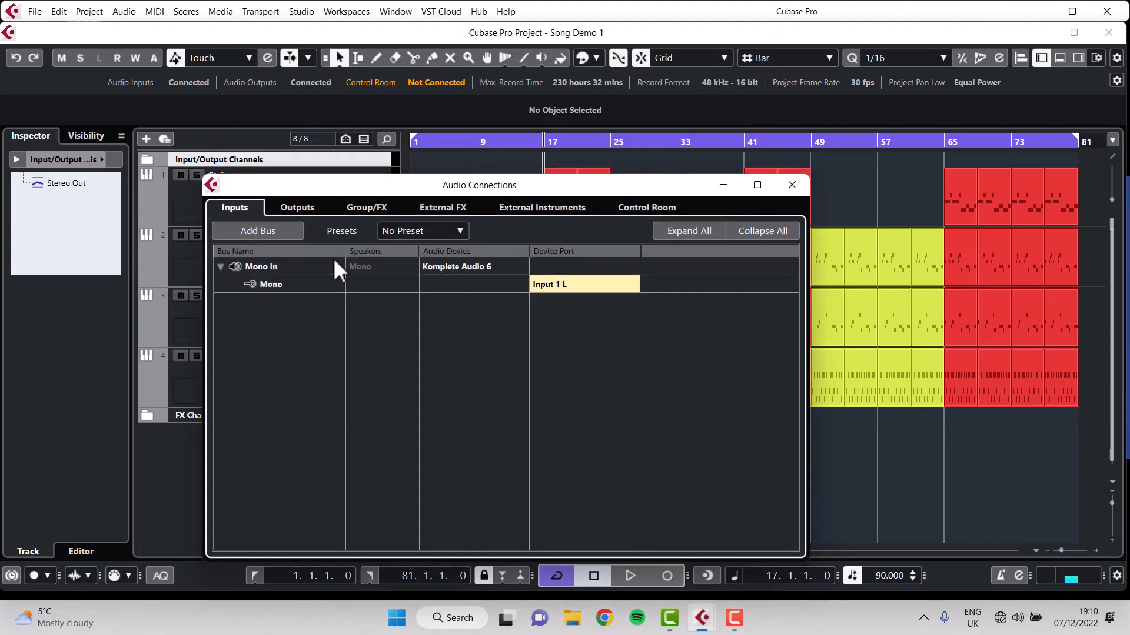
left_click(280, 283)
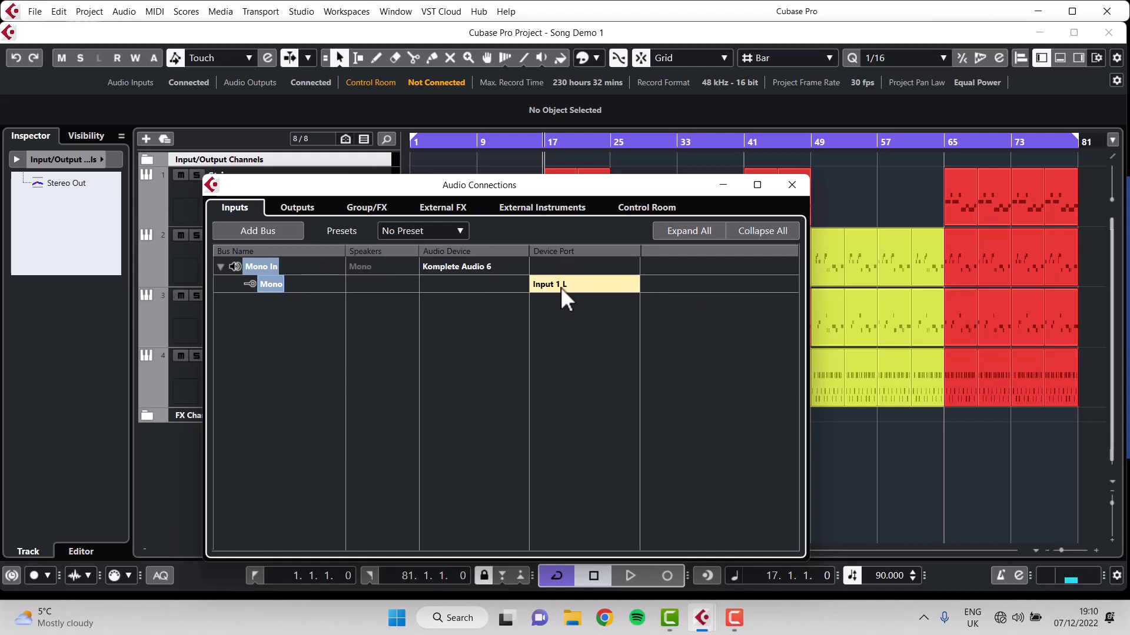
left_click(792, 185)
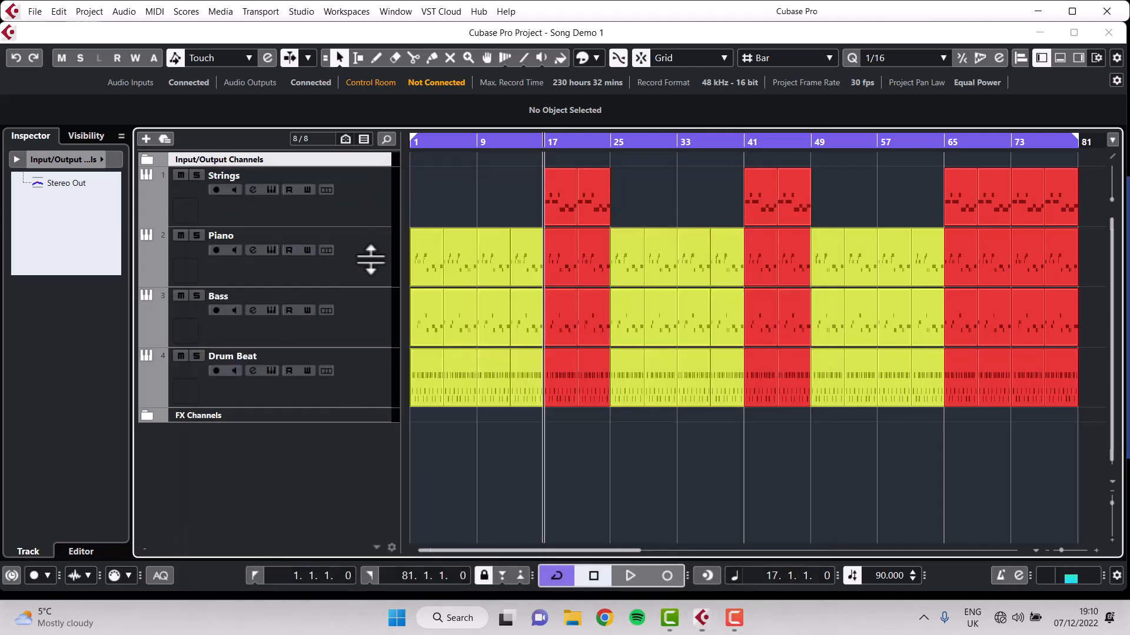
Step: Add a mono audio track below the FX Channels folder, with Input 1 L as input and Stereo Out as output
left_click(351, 433)
right_click(347, 439)
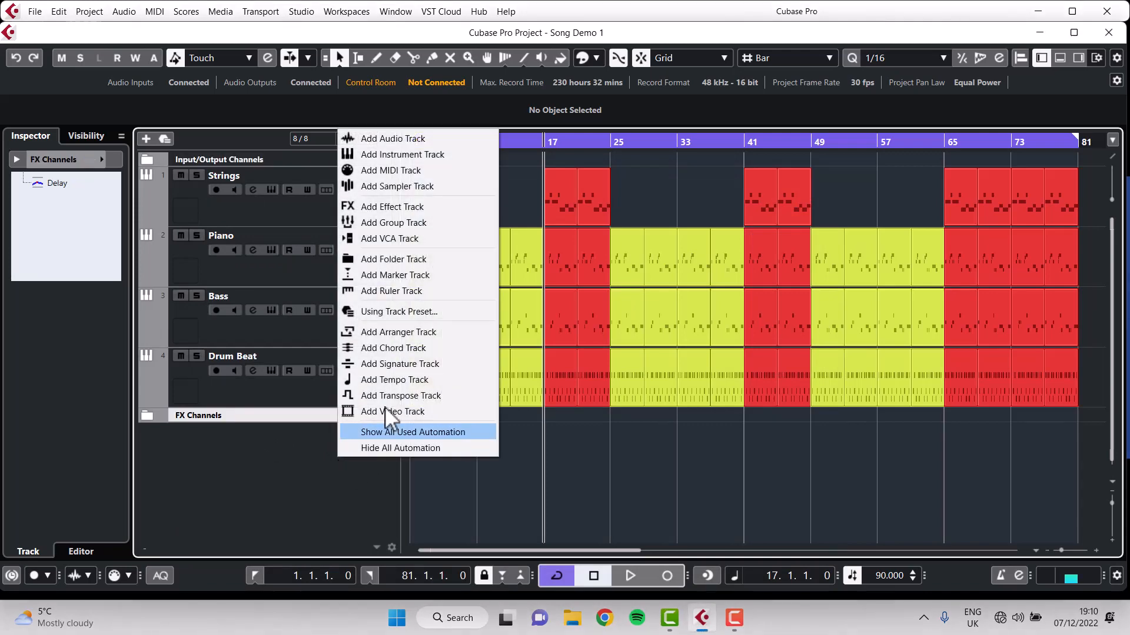
left_click(435, 139)
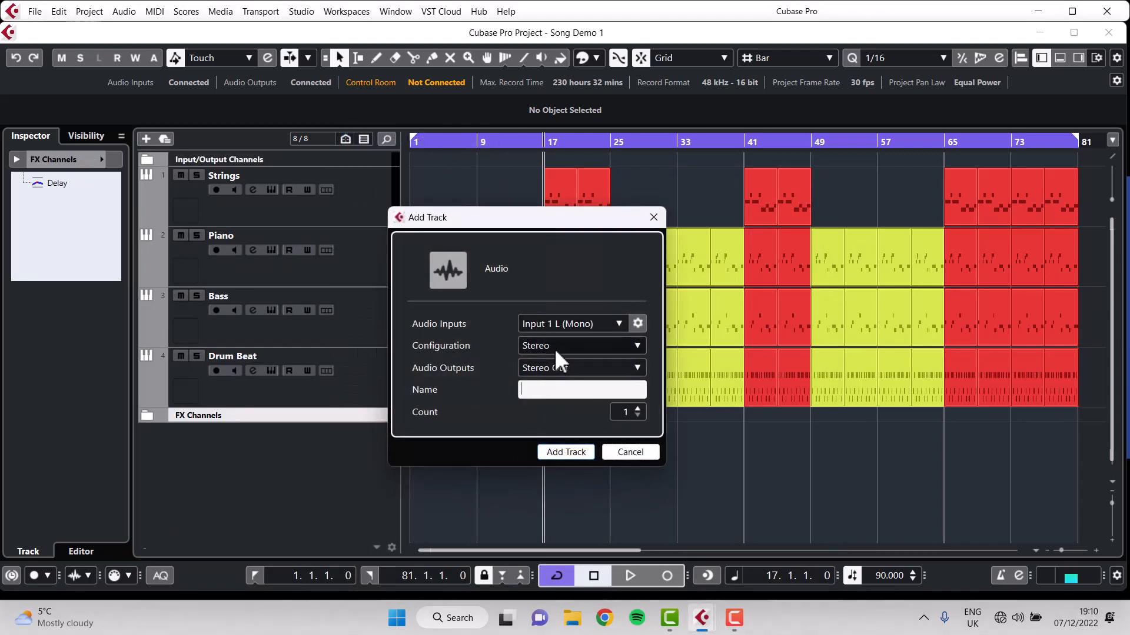
left_click(553, 348)
left_click(553, 365)
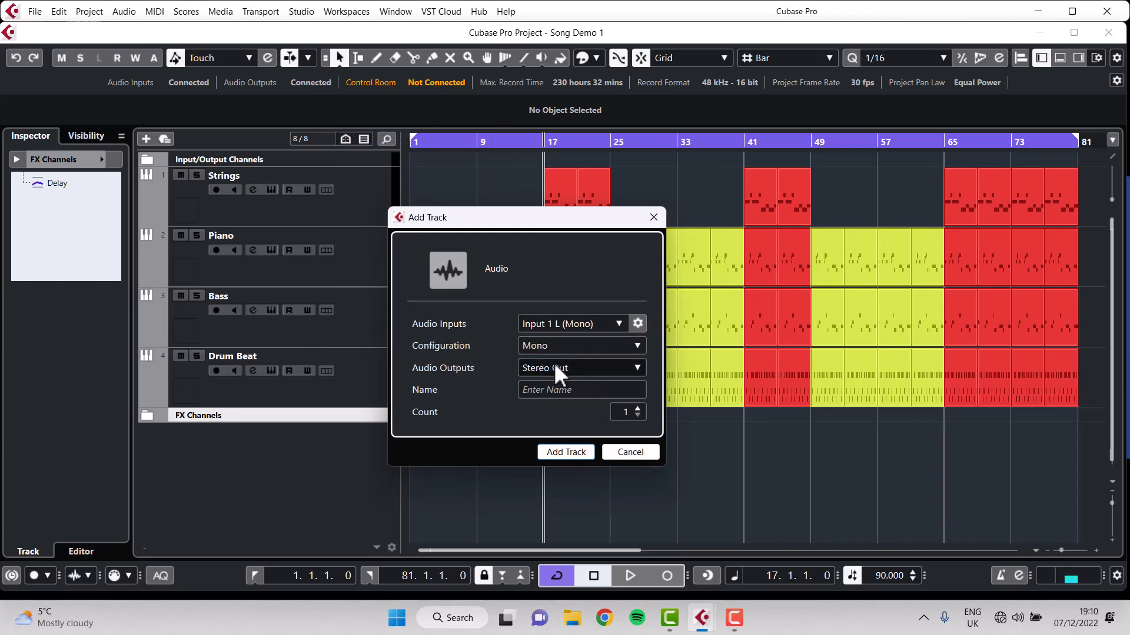
left_click(557, 454)
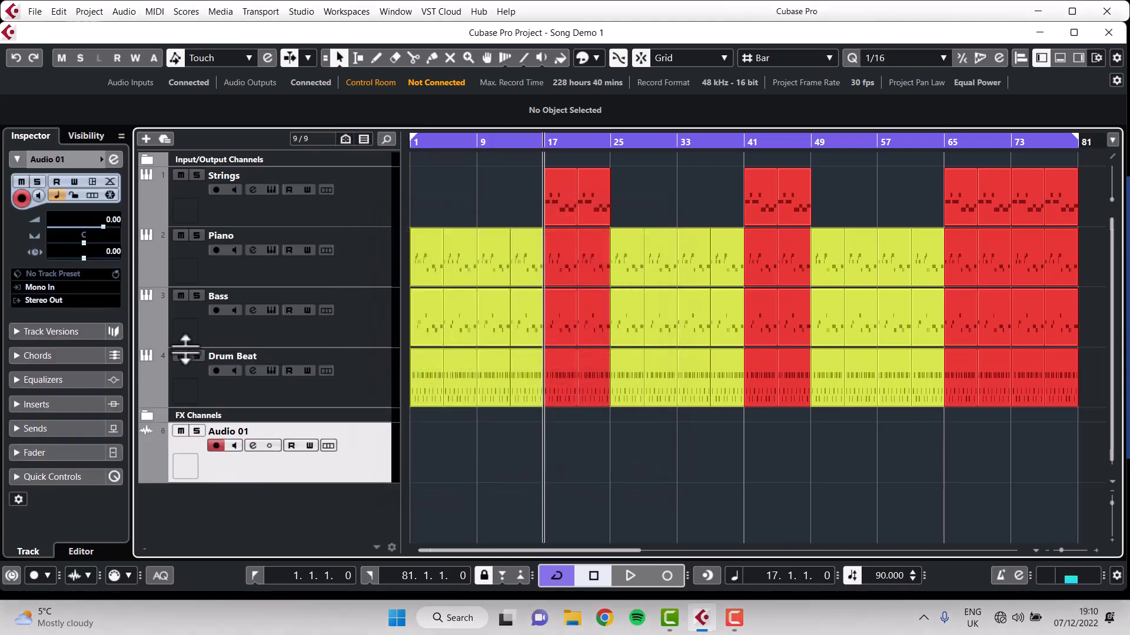
Step: Check the Mono In level in the MixConsole and record about five and a half bars on the new audio track from the project start
key("F3")
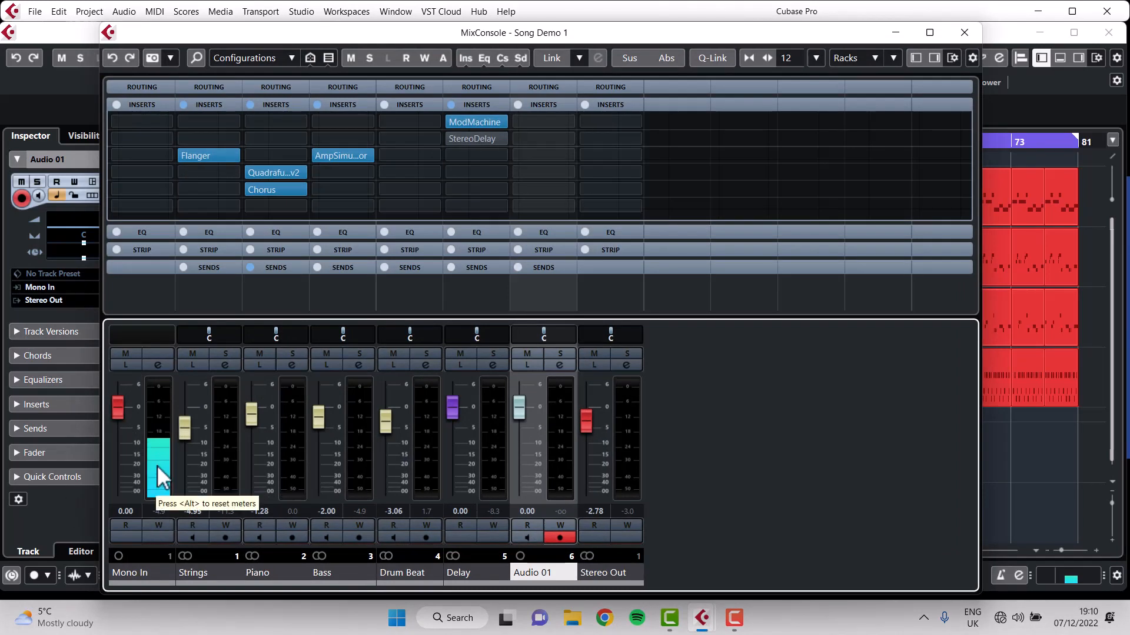
left_click(964, 32)
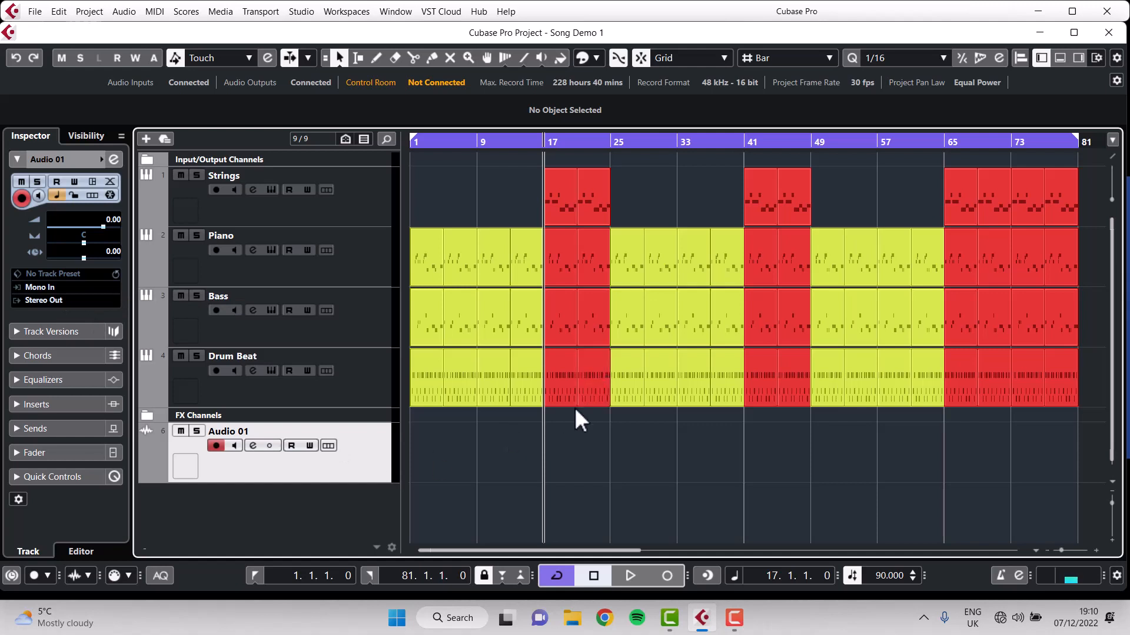
key("Home")
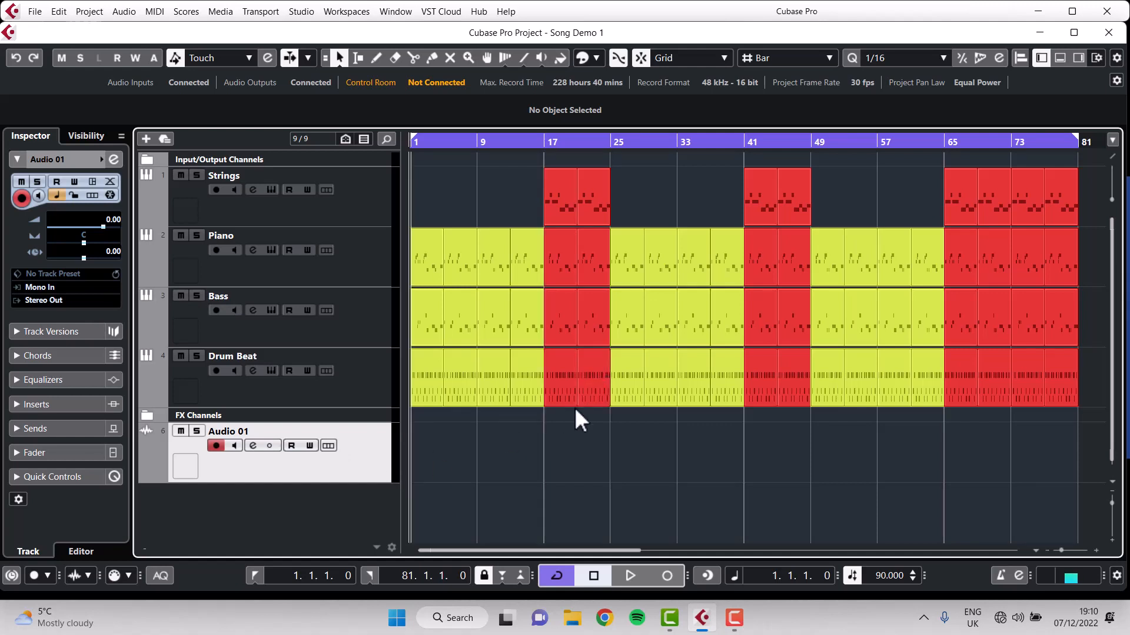
key("KP_Multiply")
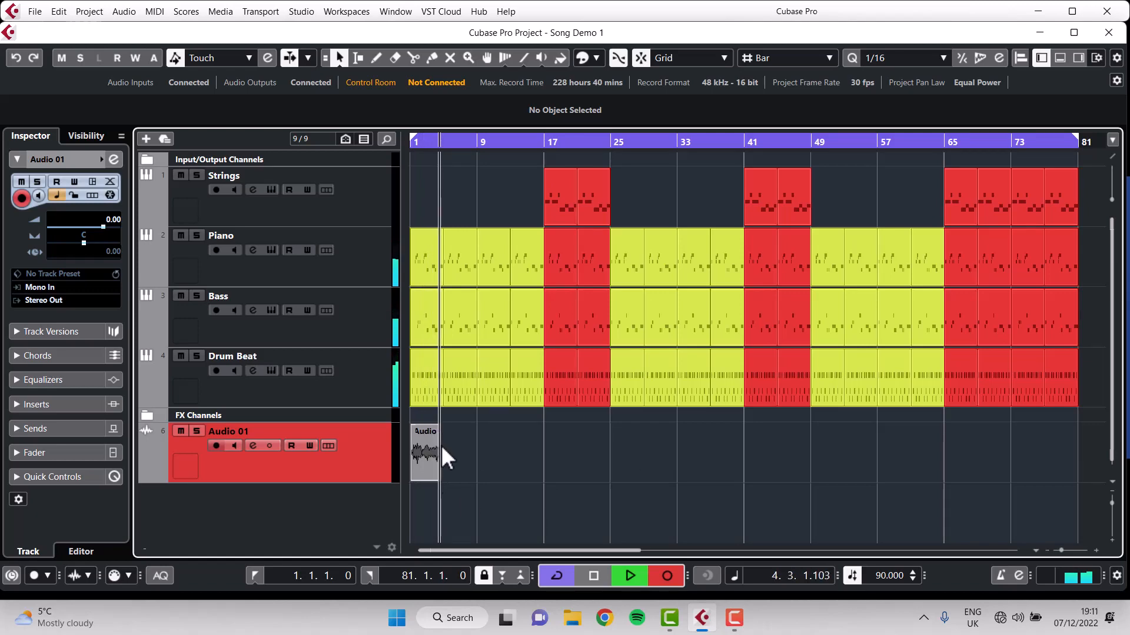
key("h")
key("h")
key("h")
scroll(610, 453, "left", 2)
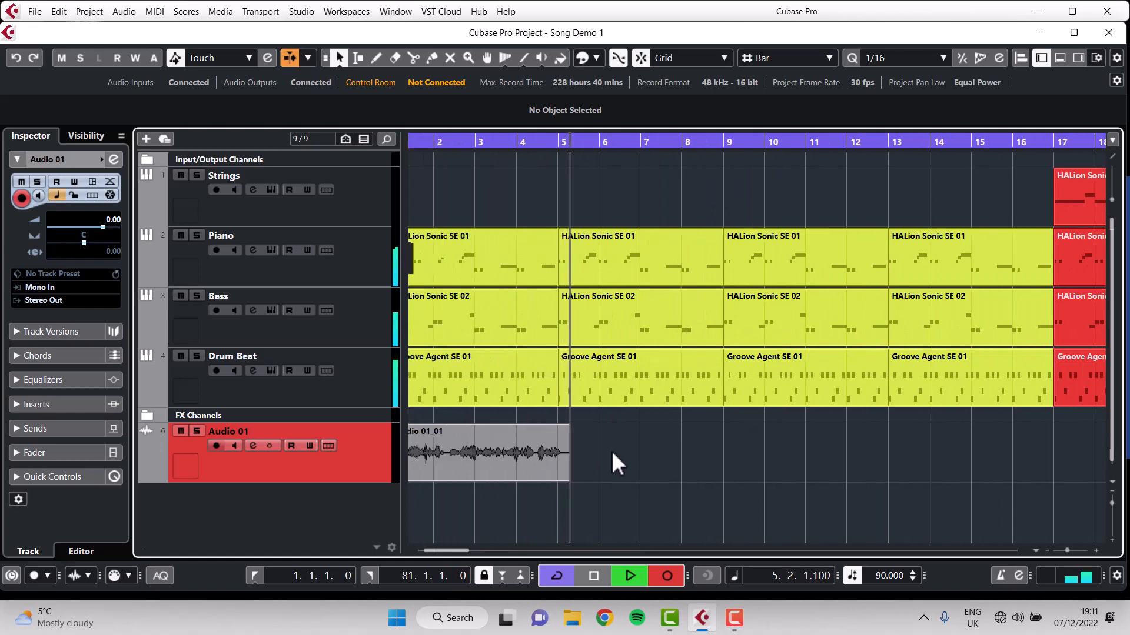
scroll(624, 462, "left", 1)
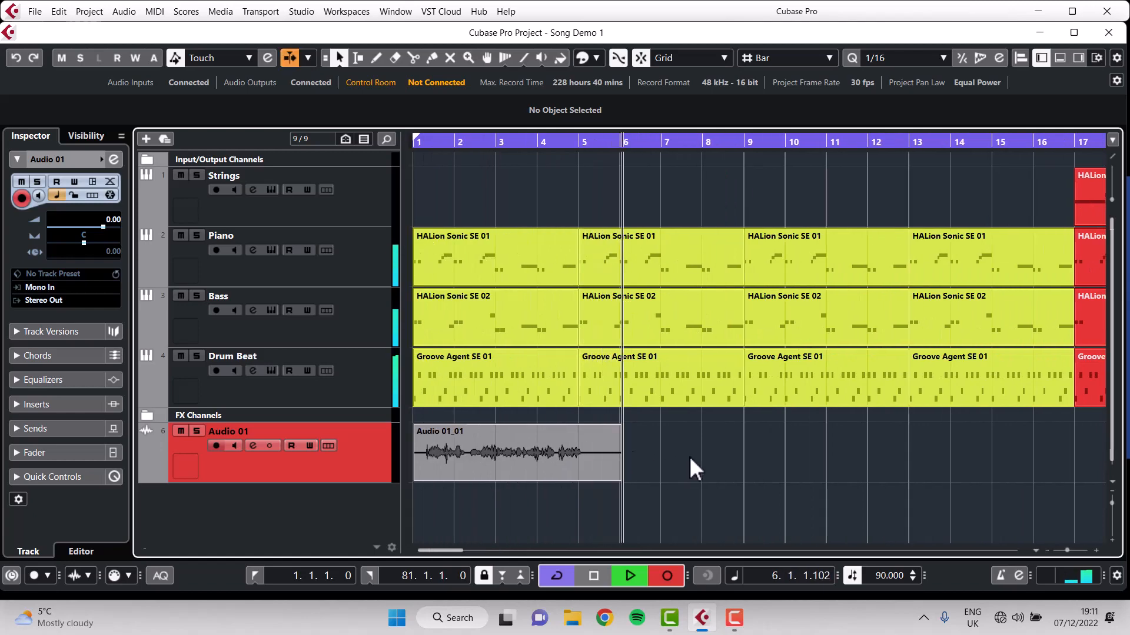
key("space")
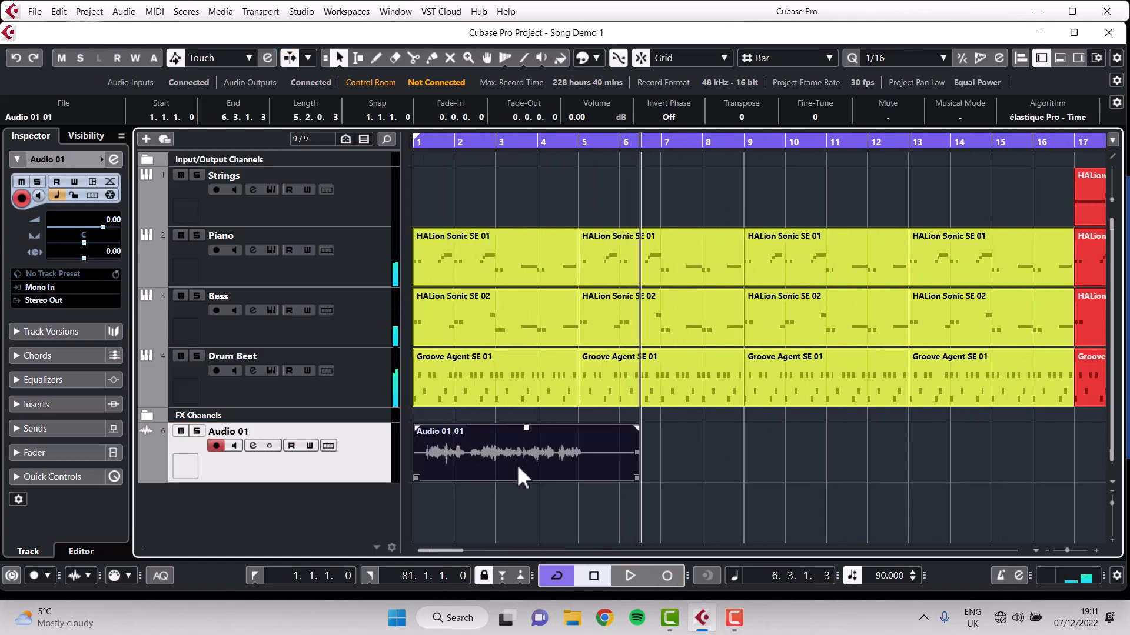
Step: Solo the new audio track and listen to the recorded take from the start
left_click(197, 431)
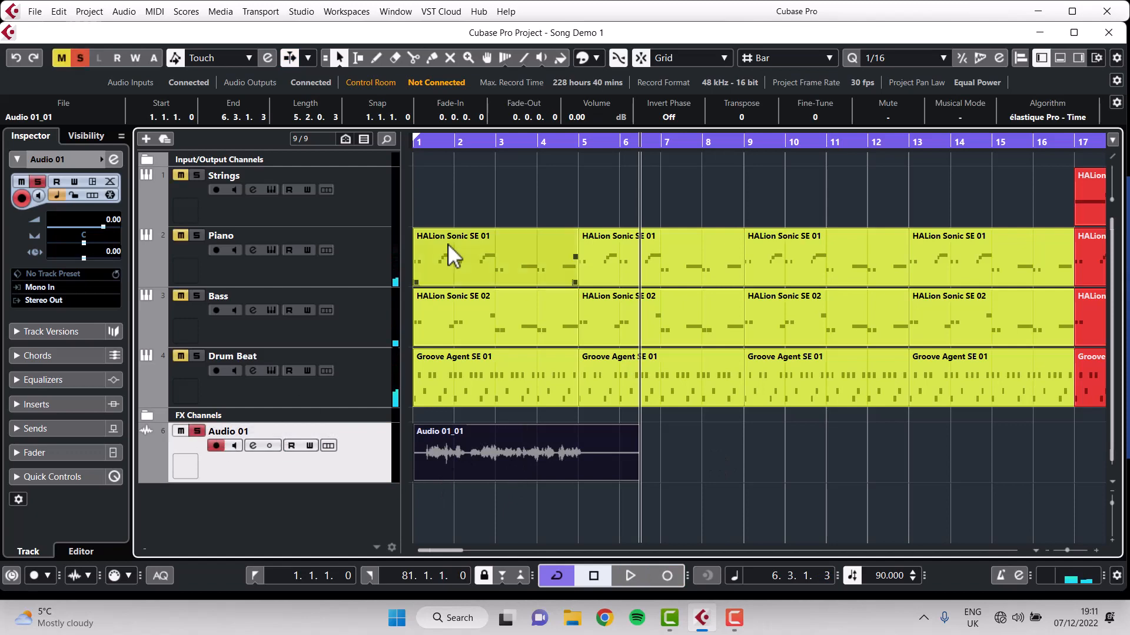
left_click(425, 142)
key("space")
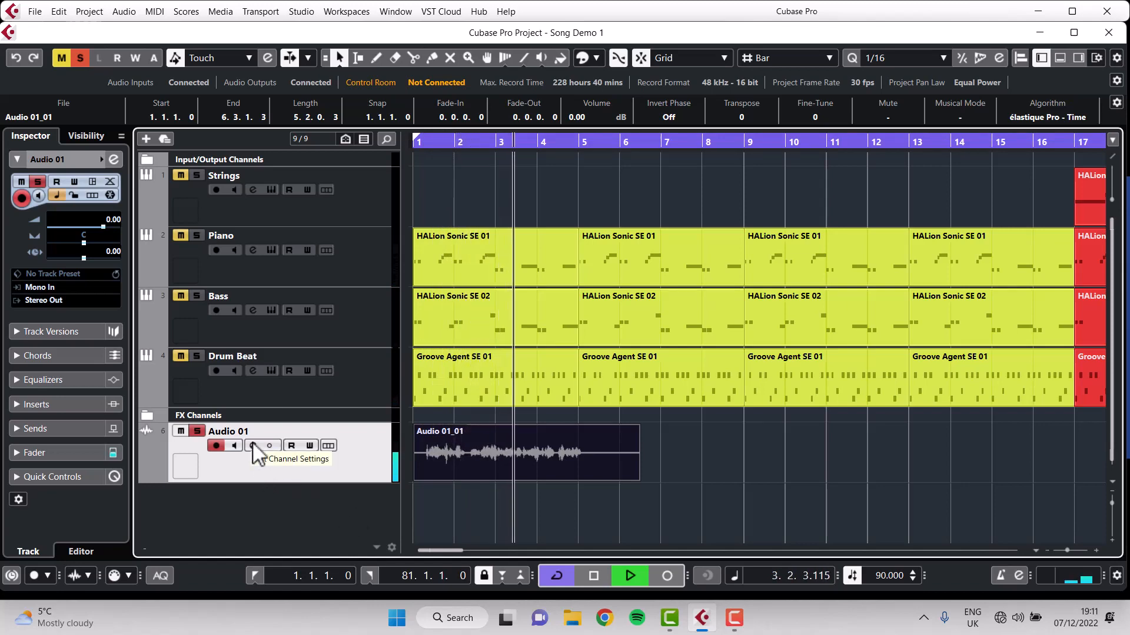
key("space")
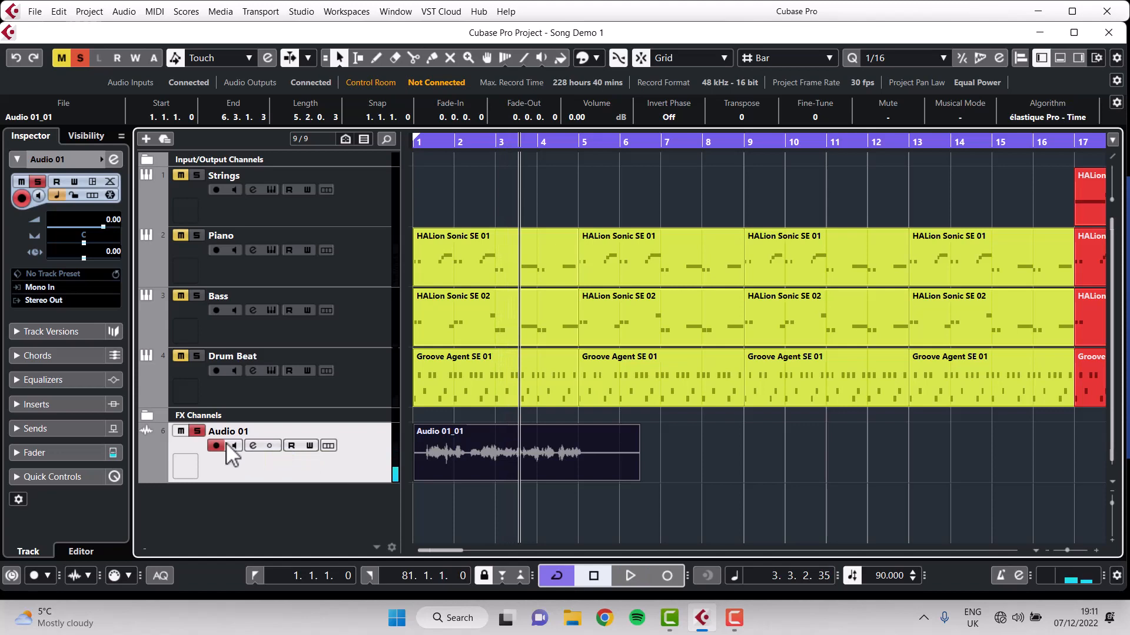
Step: Turn off solo and listen to the recorded take together with the instrument tracks
left_click(730, 449)
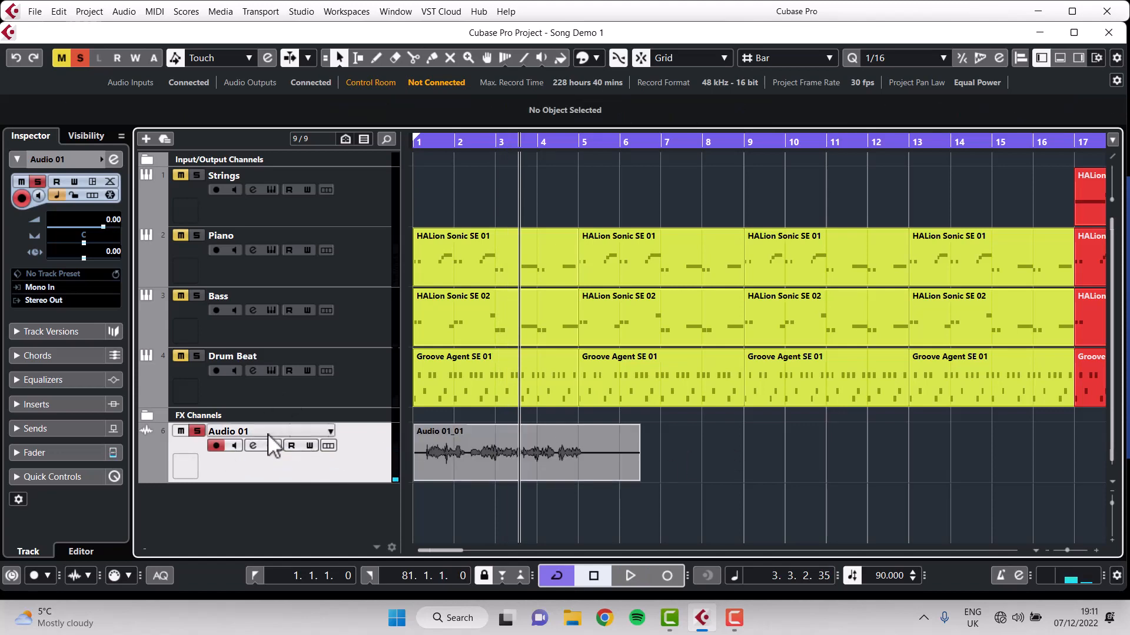
left_click(80, 57)
left_click(450, 142)
key("space")
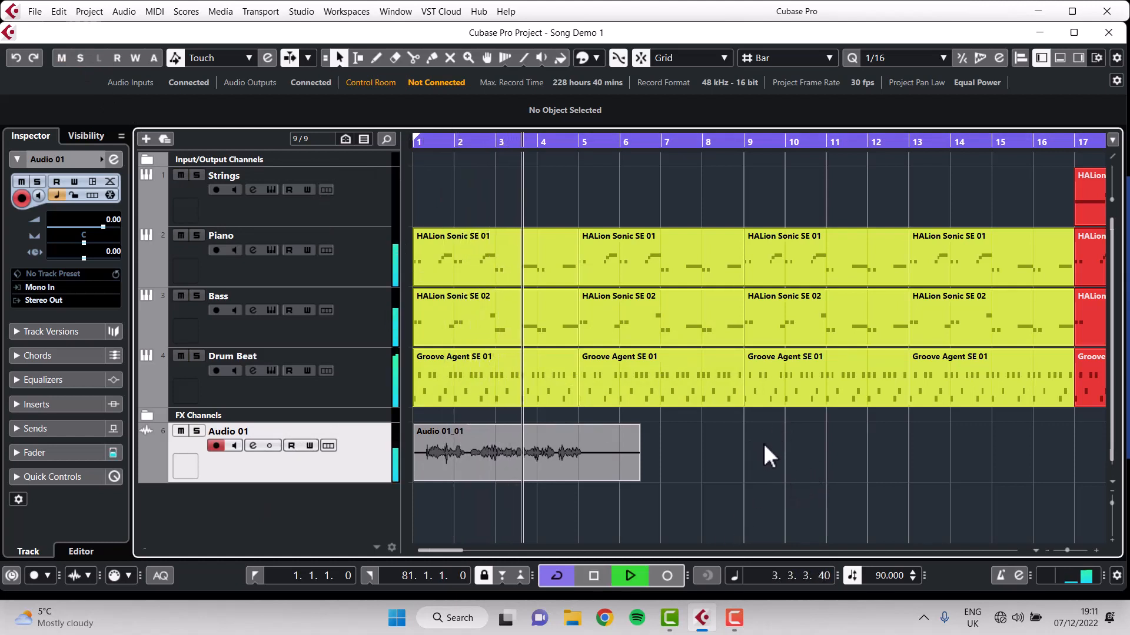
key("space")
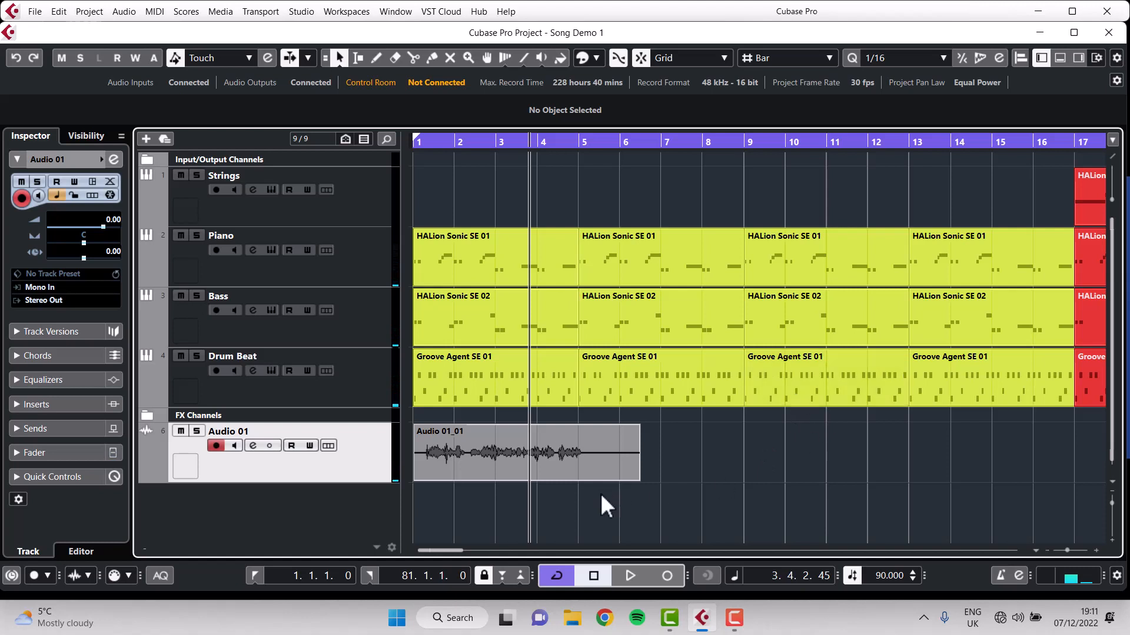
Step: Raise the recorded audio event's volume to 7.80 dB and play it back with the other tracks
left_click(528, 462)
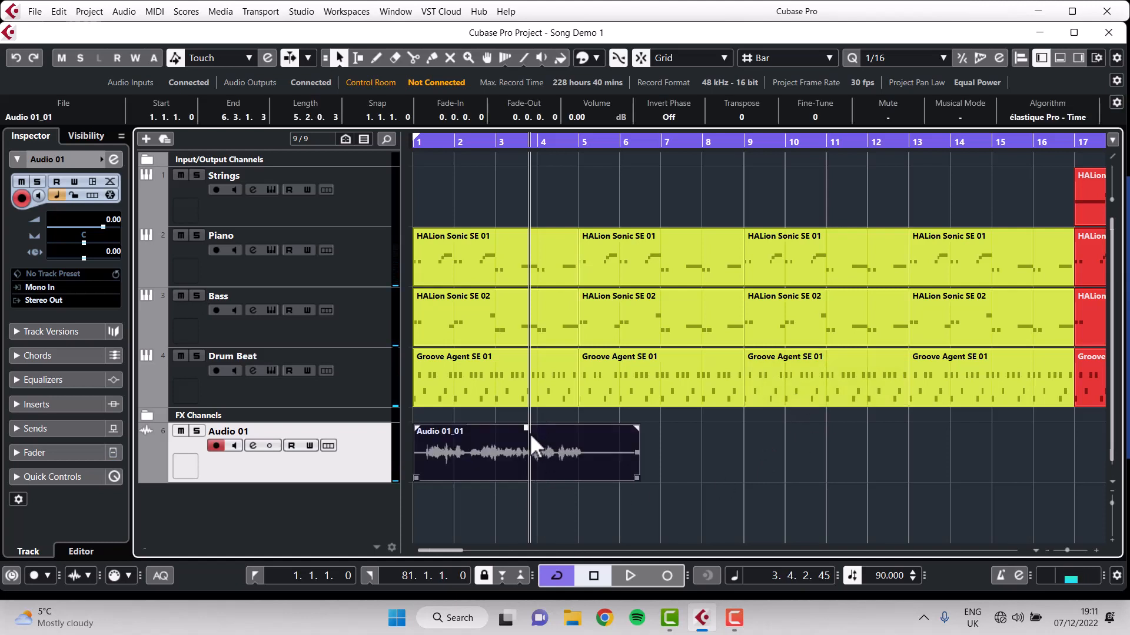
left_click_drag(526, 428, 526, 428)
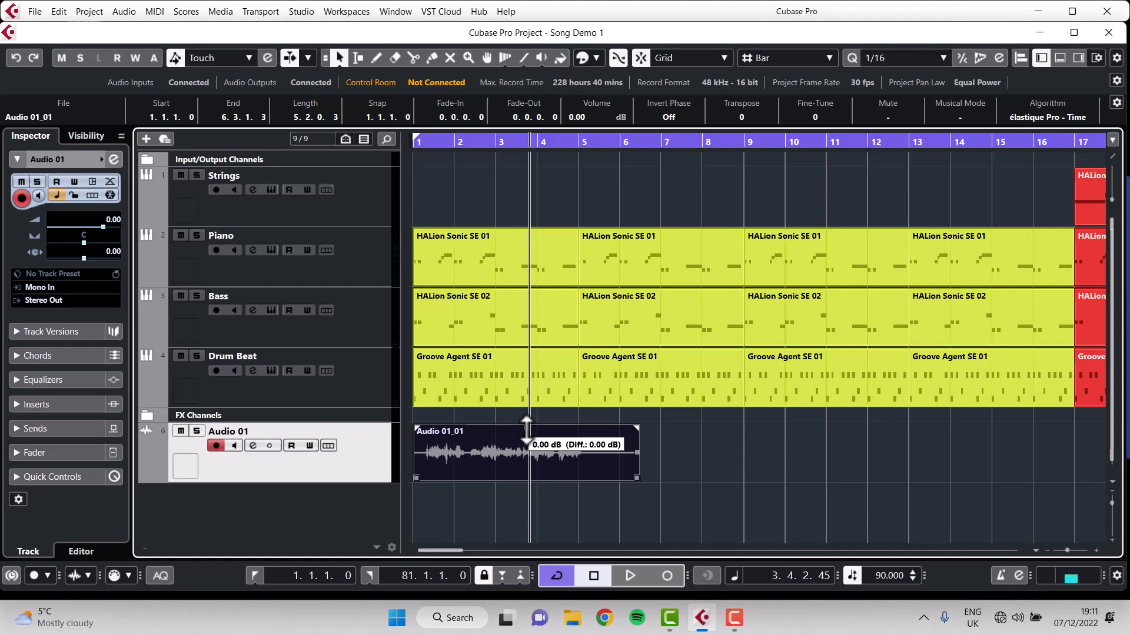
left_click_drag(526, 429, 527, 445)
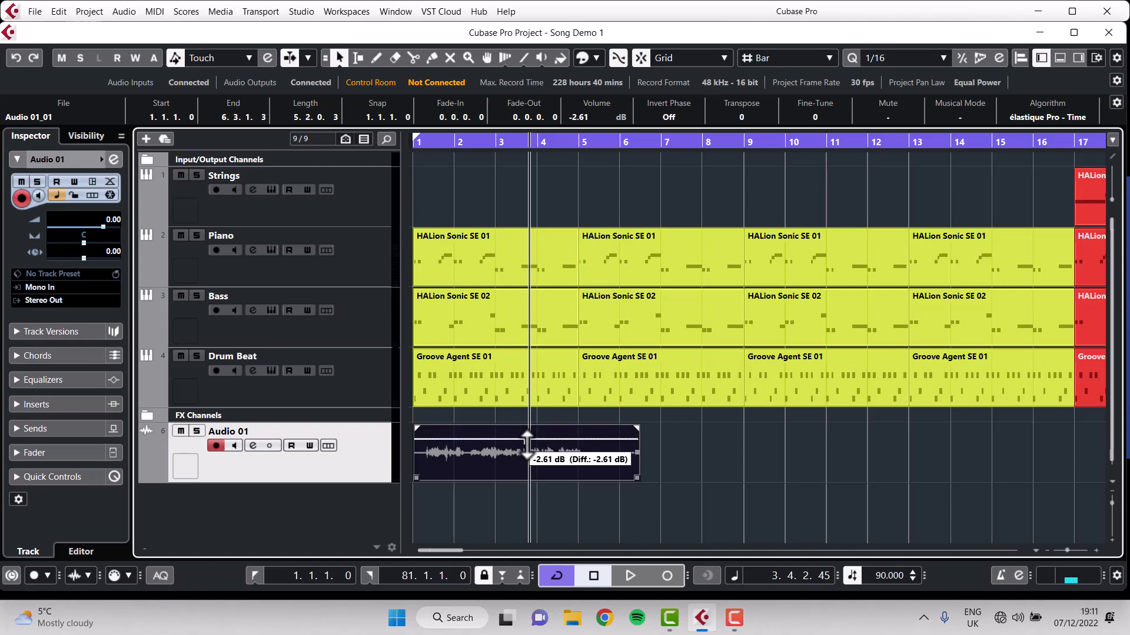
left_click_drag(526, 444, 537, 348)
left_click(538, 349)
key("space")
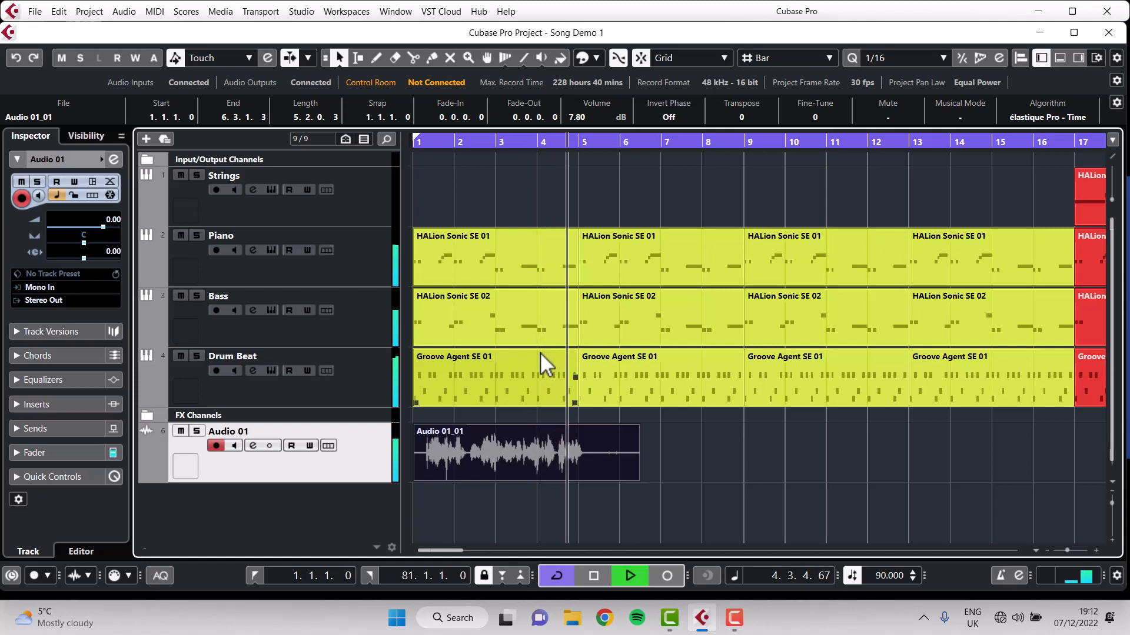
left_click(443, 176)
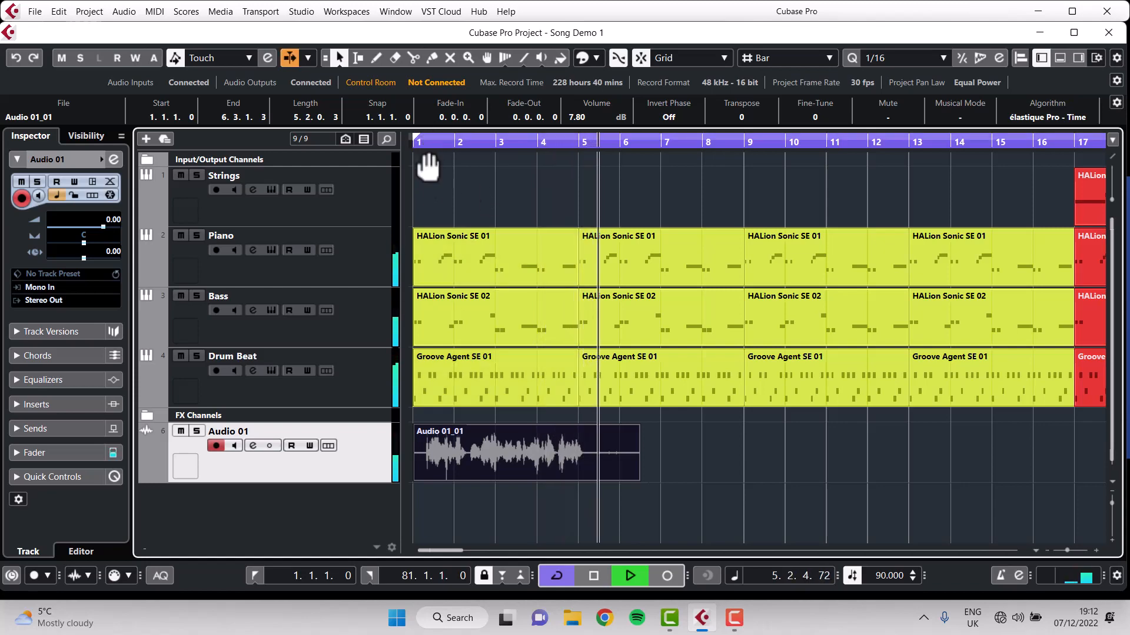
Step: Listen to the recorded take together with the instrument tracks from near the project start
left_click(431, 146)
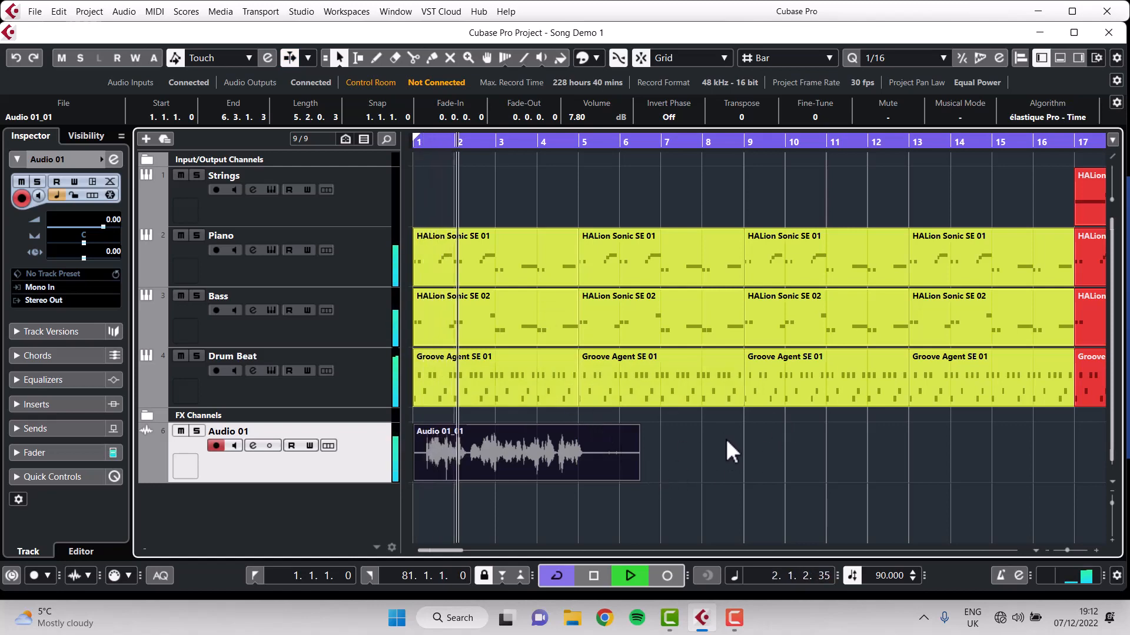
key("space")
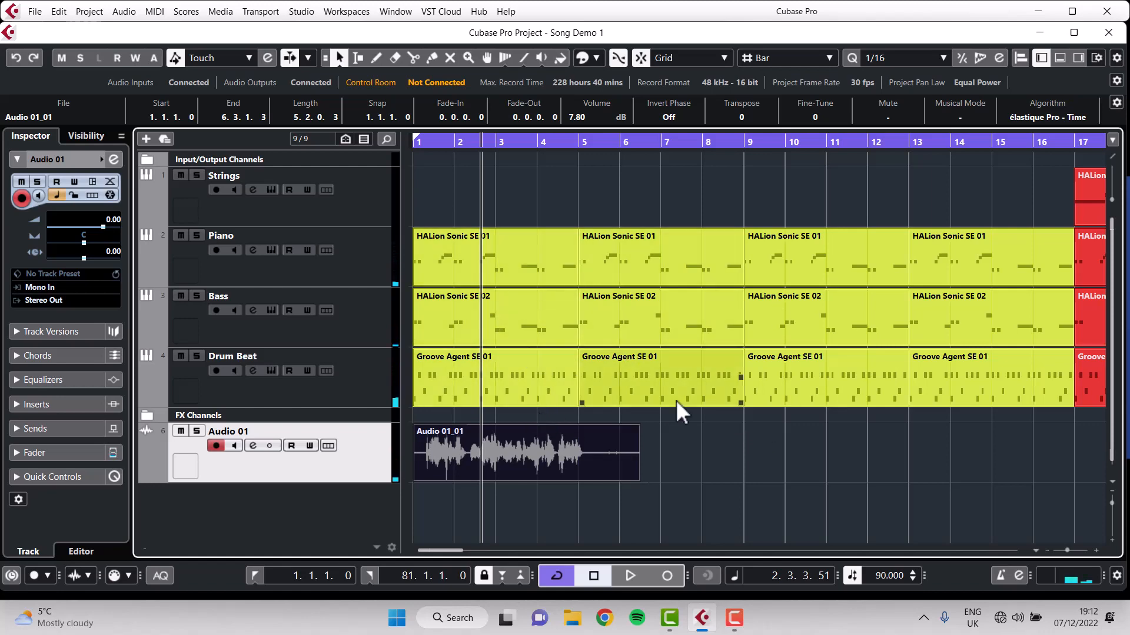
left_click(740, 436)
Step: Insert the VSTDynamics plug-in from the Dynamics category in the fourth insert slot of the Audio 01 channel
left_click(253, 445)
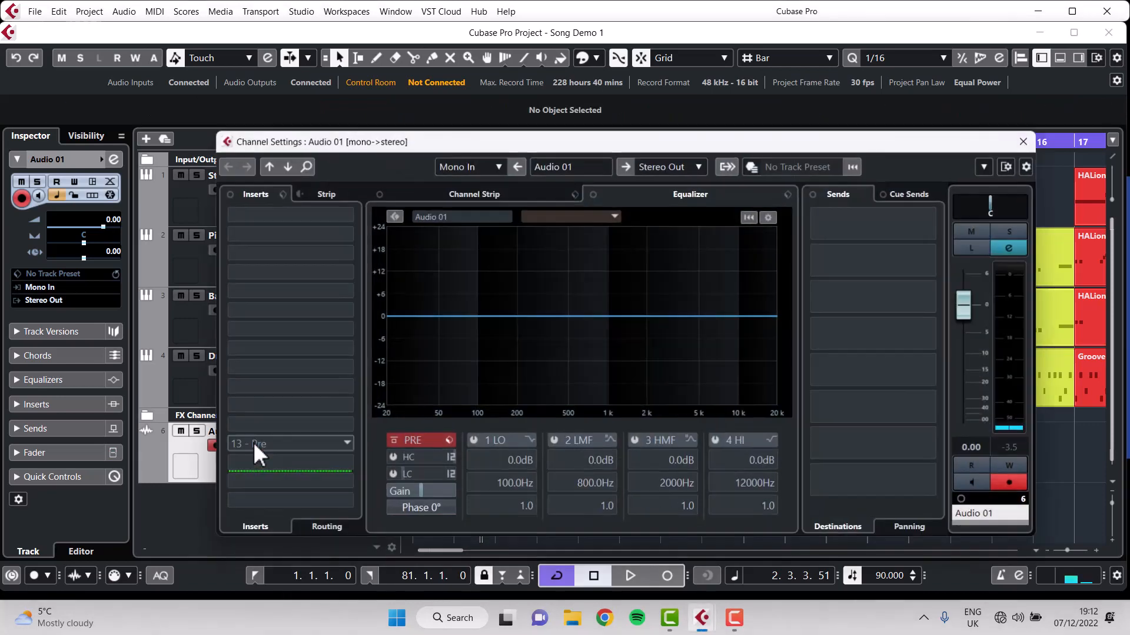
left_click(346, 273)
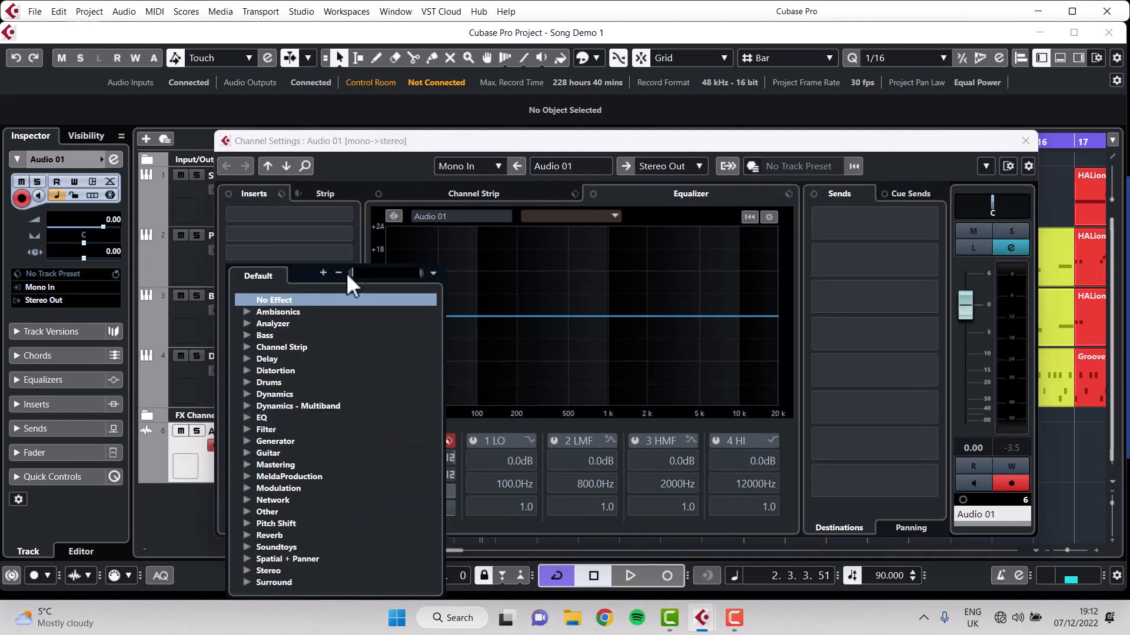
left_click(247, 395)
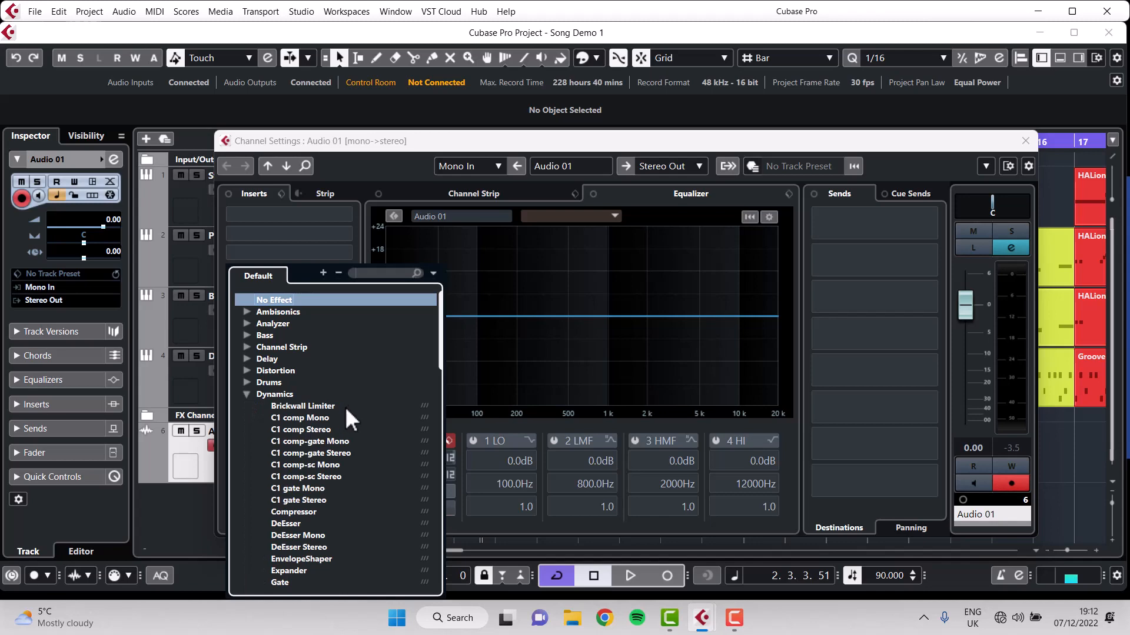
scroll(345, 407, "down", 15)
scroll(341, 416, "down", 3)
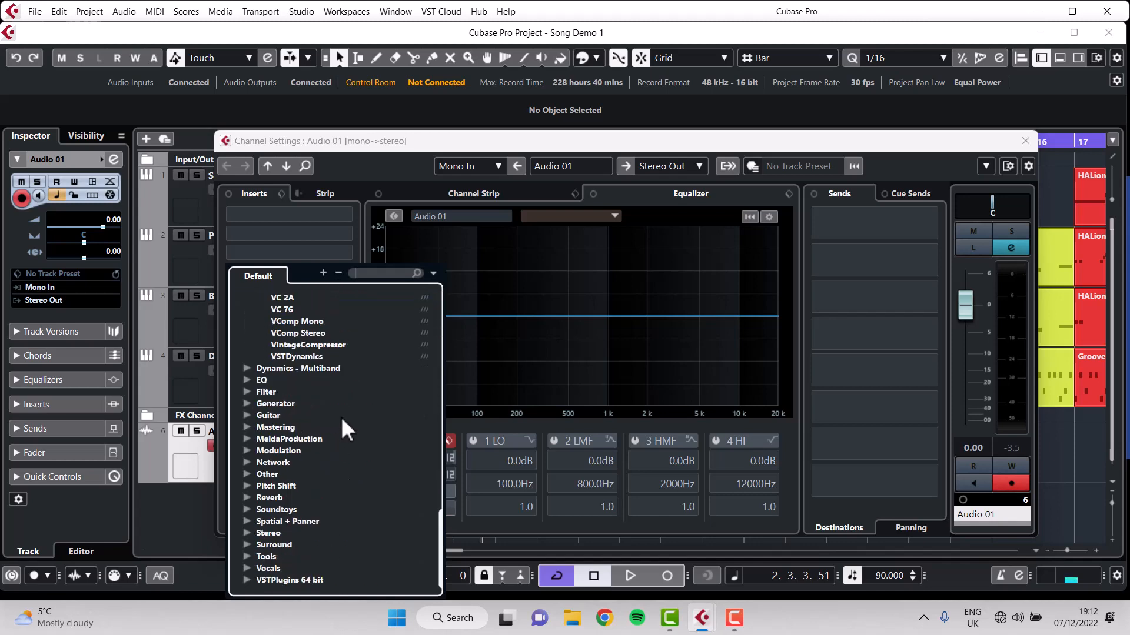
scroll(329, 458, "up", 5)
left_click(297, 474)
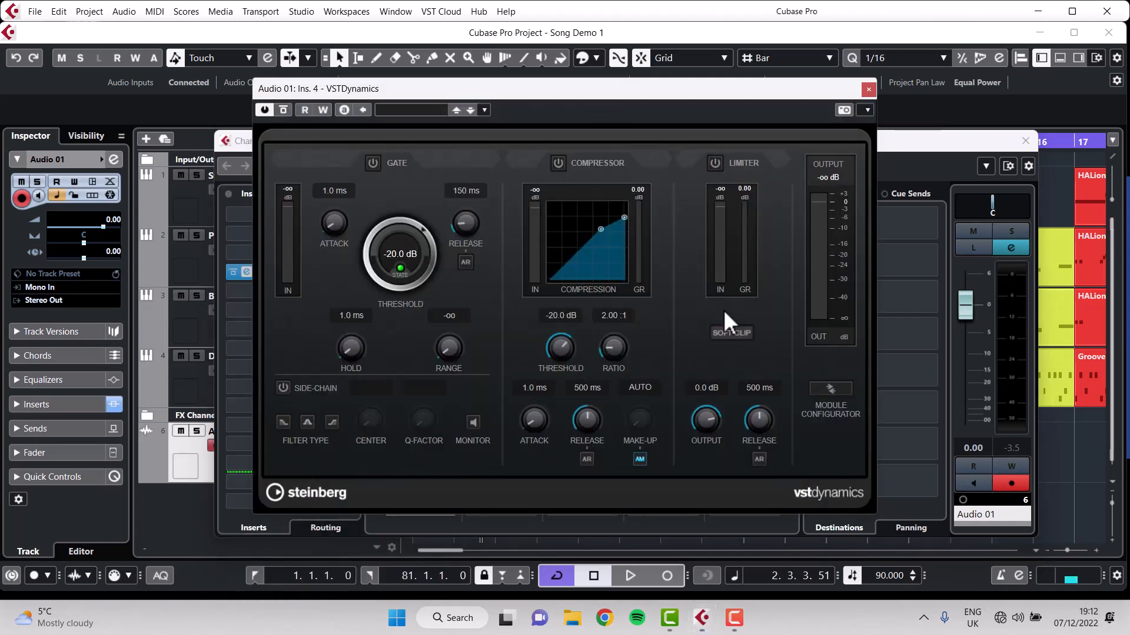
Step: Load the Ballad Lead Vocals preset in VSTDynamics, and close the plug-in and channel settings windows
left_click_drag(679, 90, 723, 105)
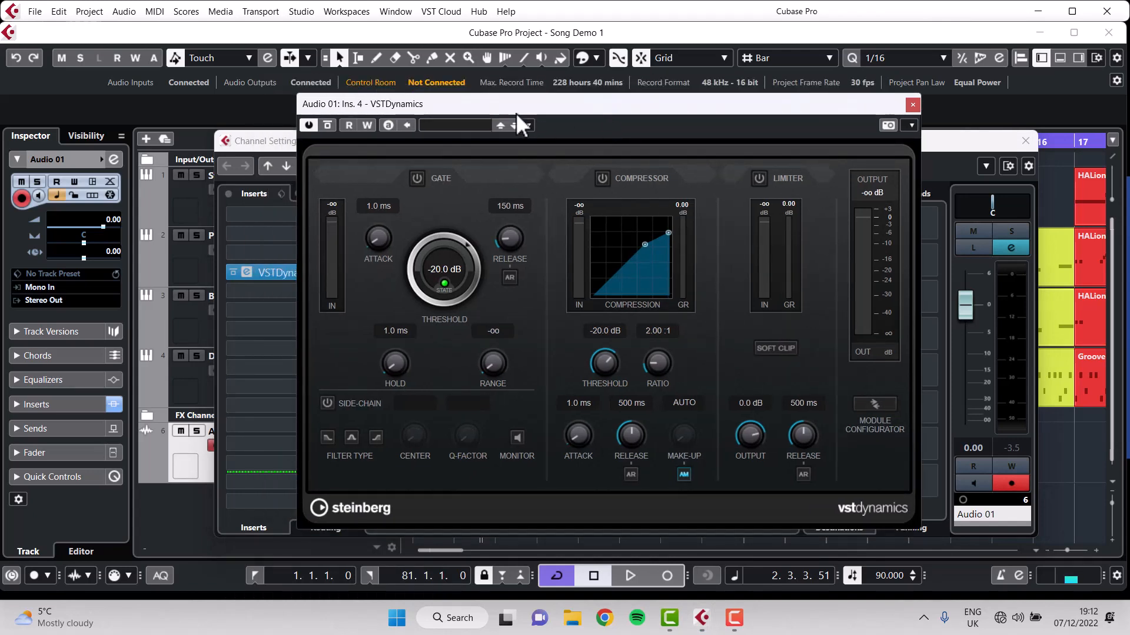
left_click(453, 125)
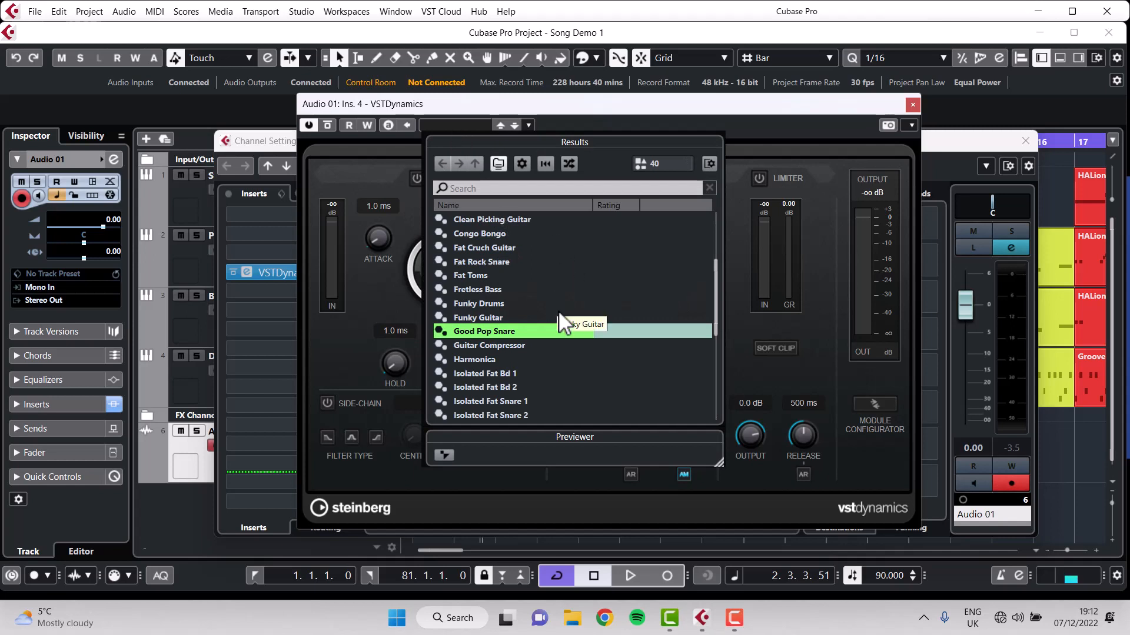
scroll(564, 320, "up", 3)
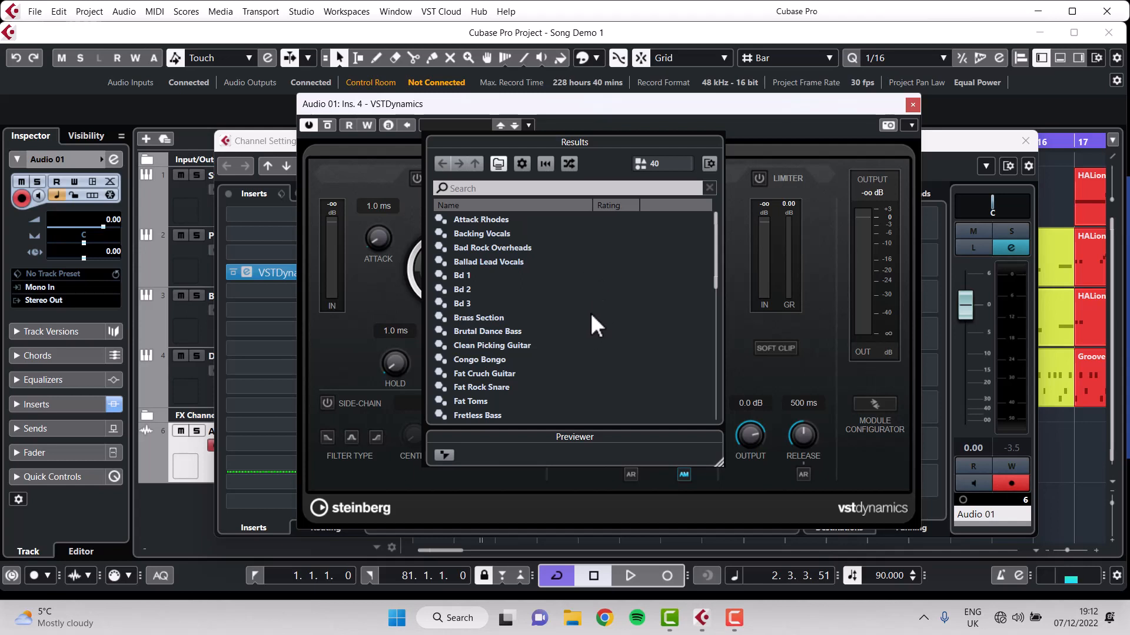
left_click(493, 262)
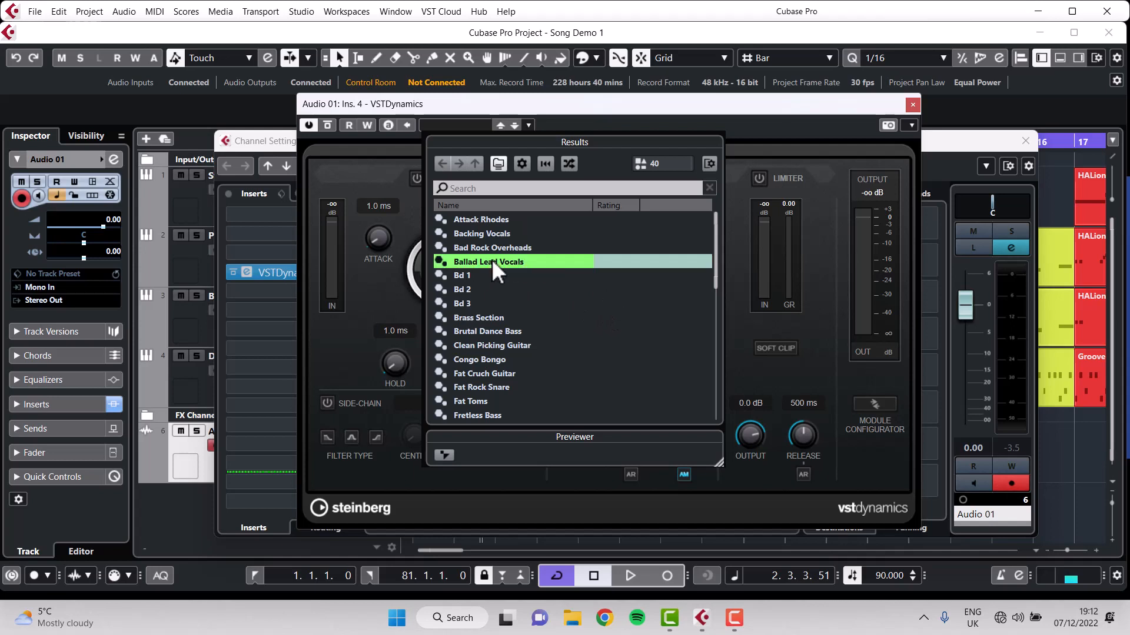
double_click(492, 262)
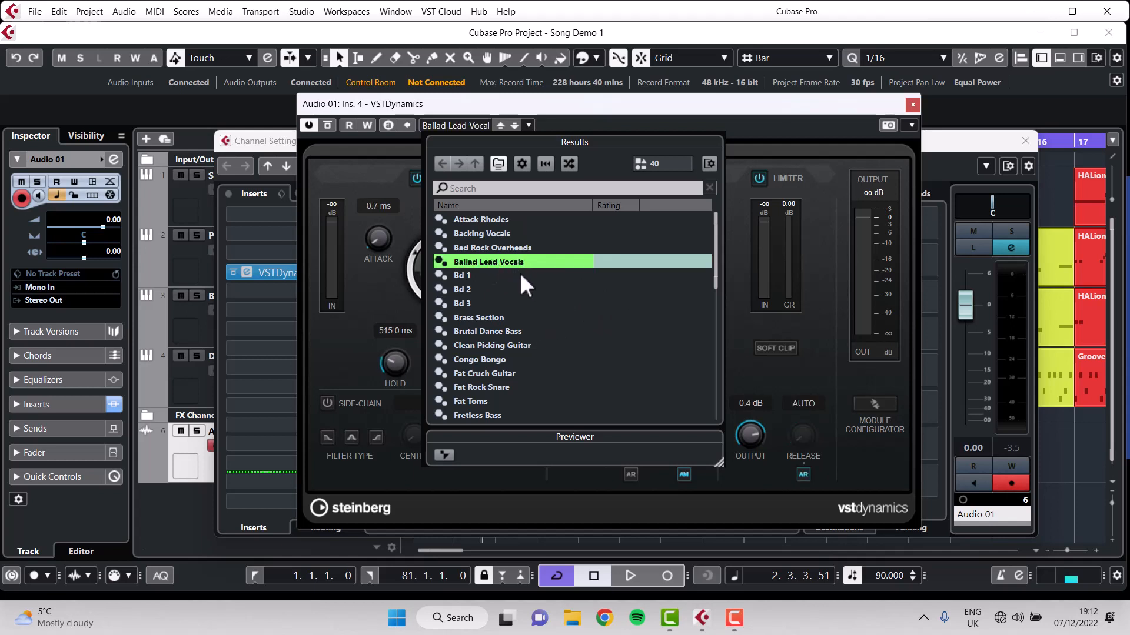
double_click(514, 263)
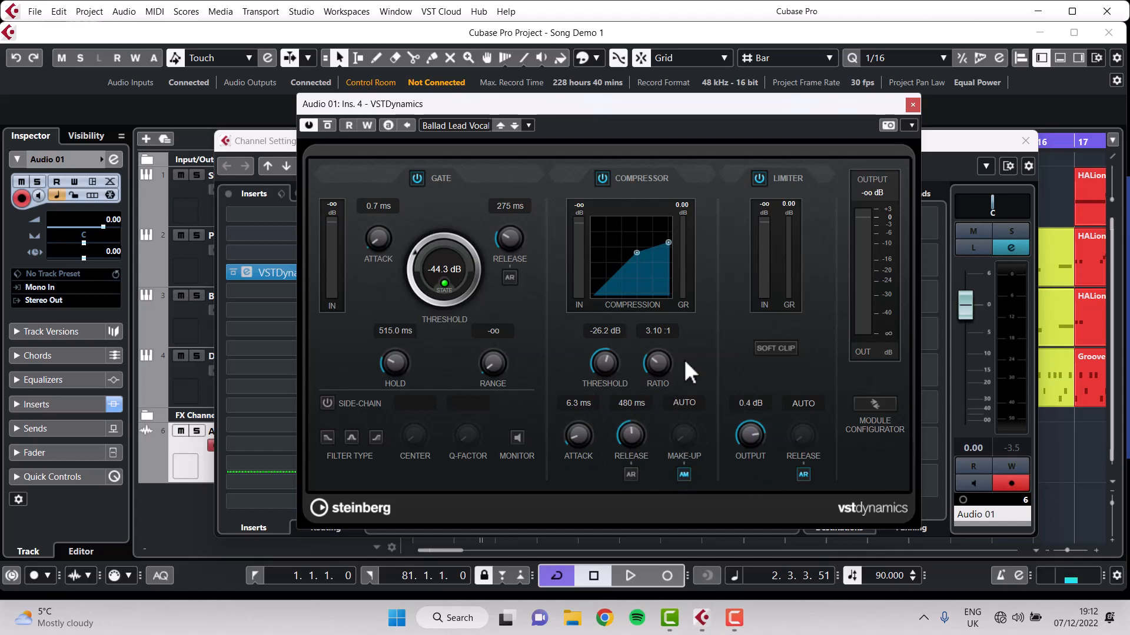
left_click(1025, 140)
left_click(913, 105)
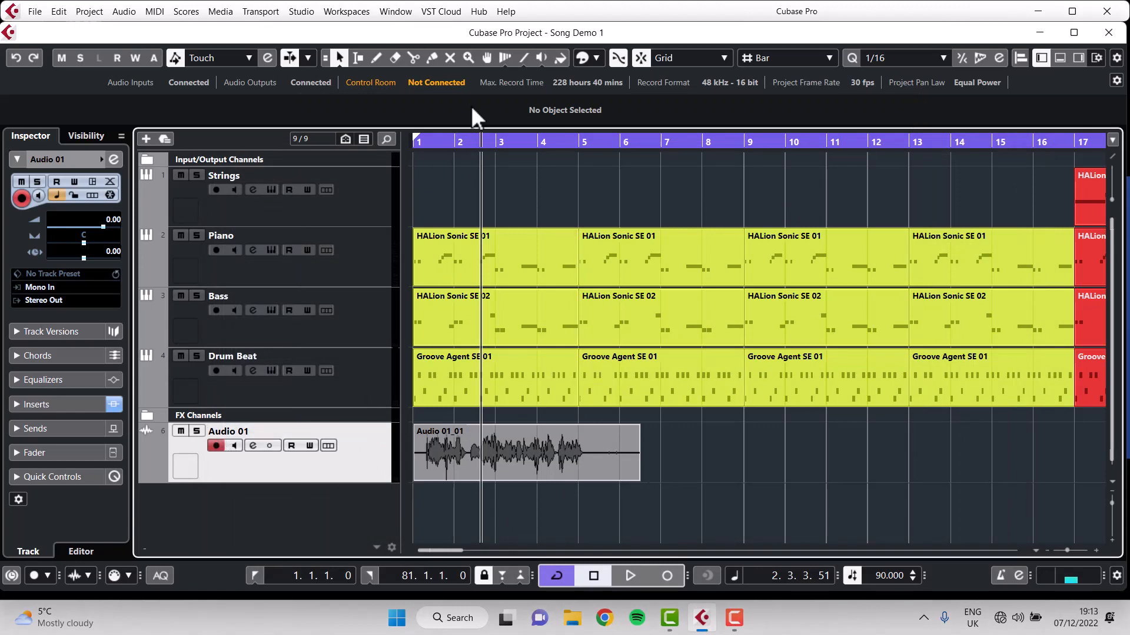
Step: Solo Audio 01 and play the processed take from the project start with the VSTDynamics window open
left_click(433, 141)
left_click(253, 446)
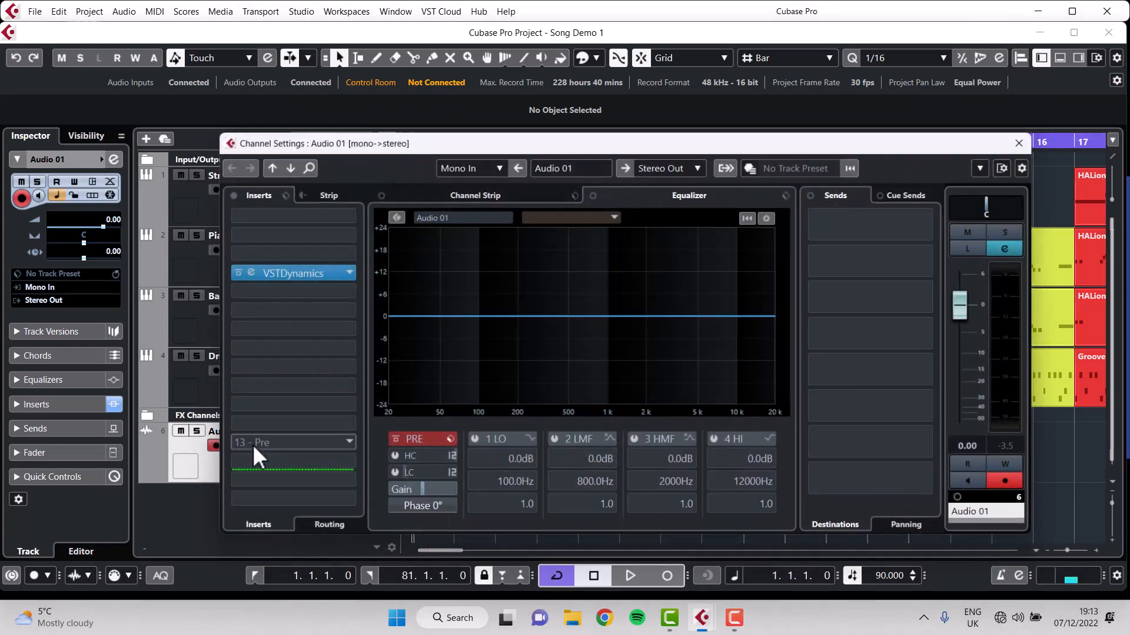
left_click(1002, 229)
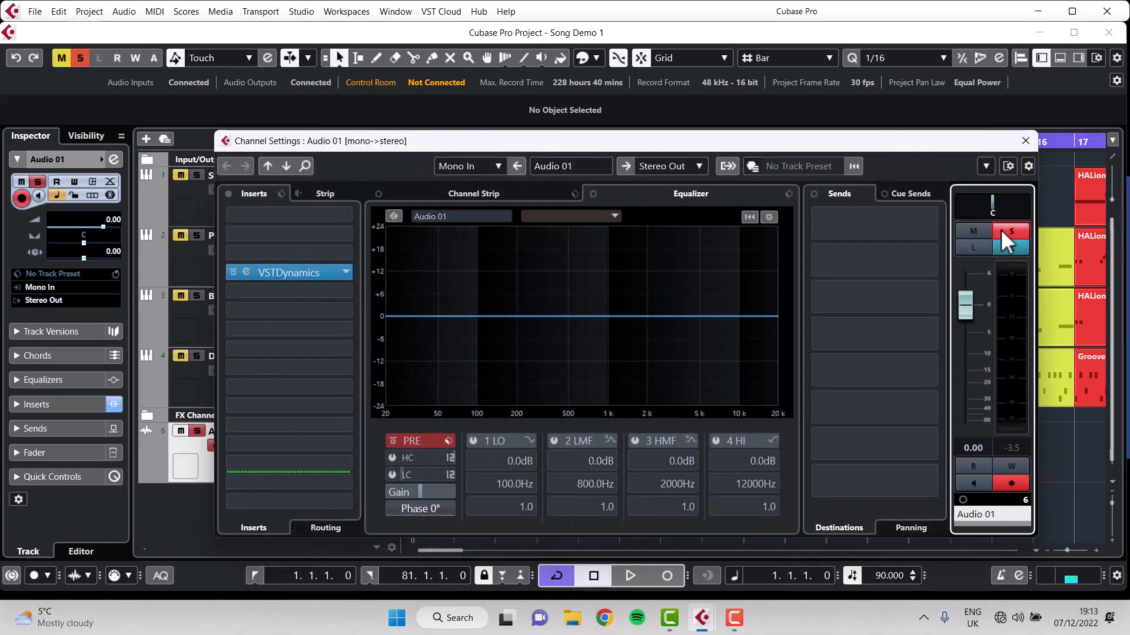
left_click(289, 272)
key("space")
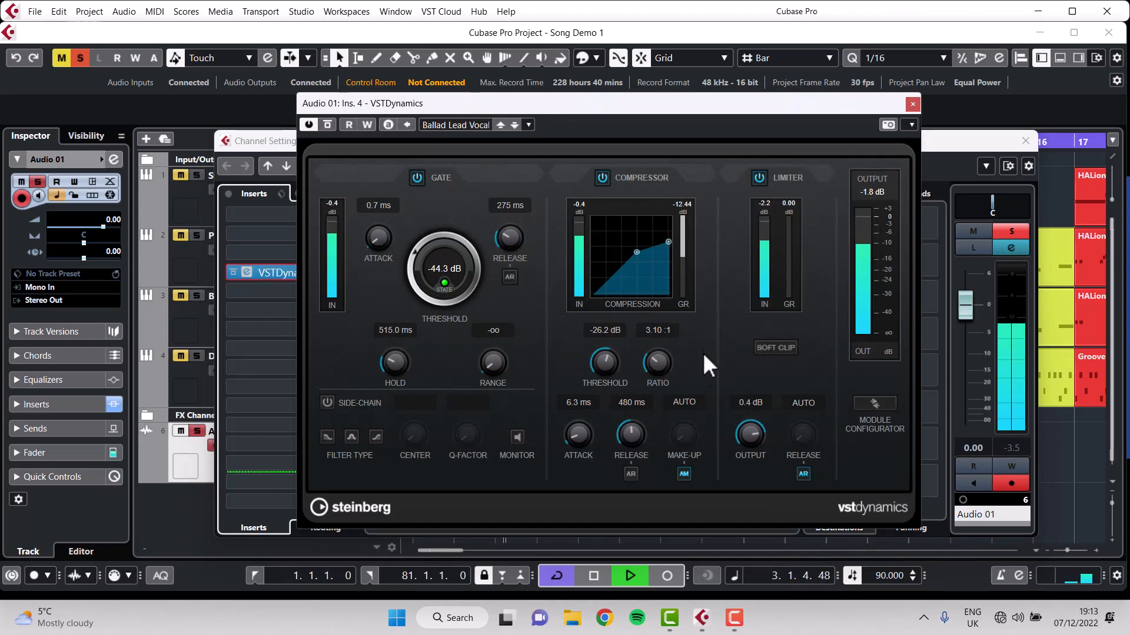
Step: Switch off the VSTDynamics gate and limiter, and set the compressor threshold to -22.1 dB while listening
key("space")
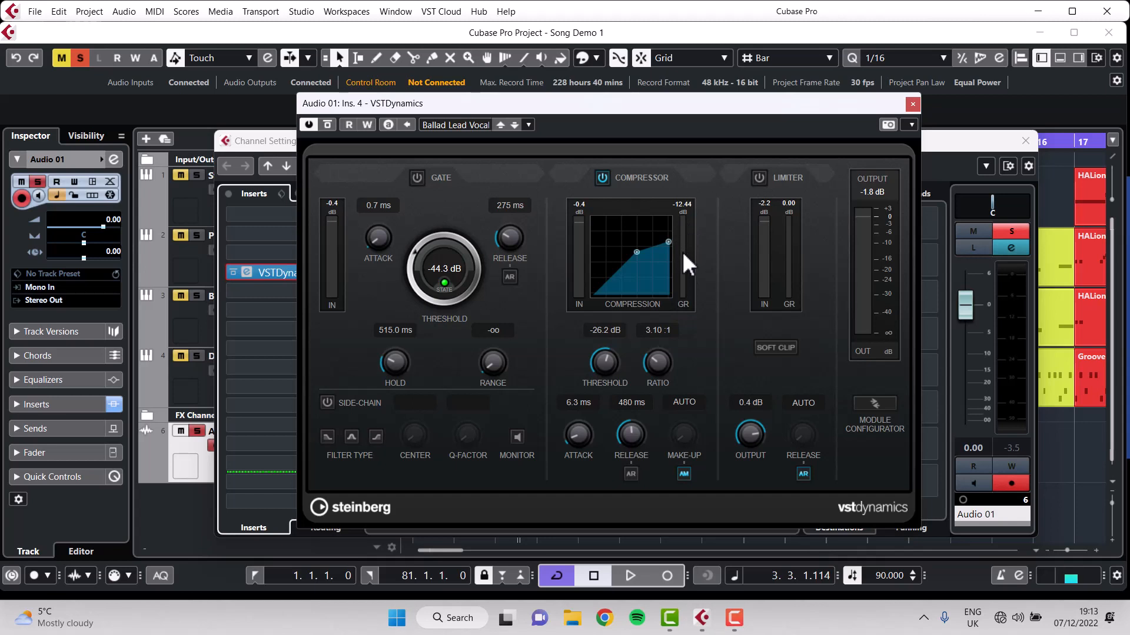
key("space")
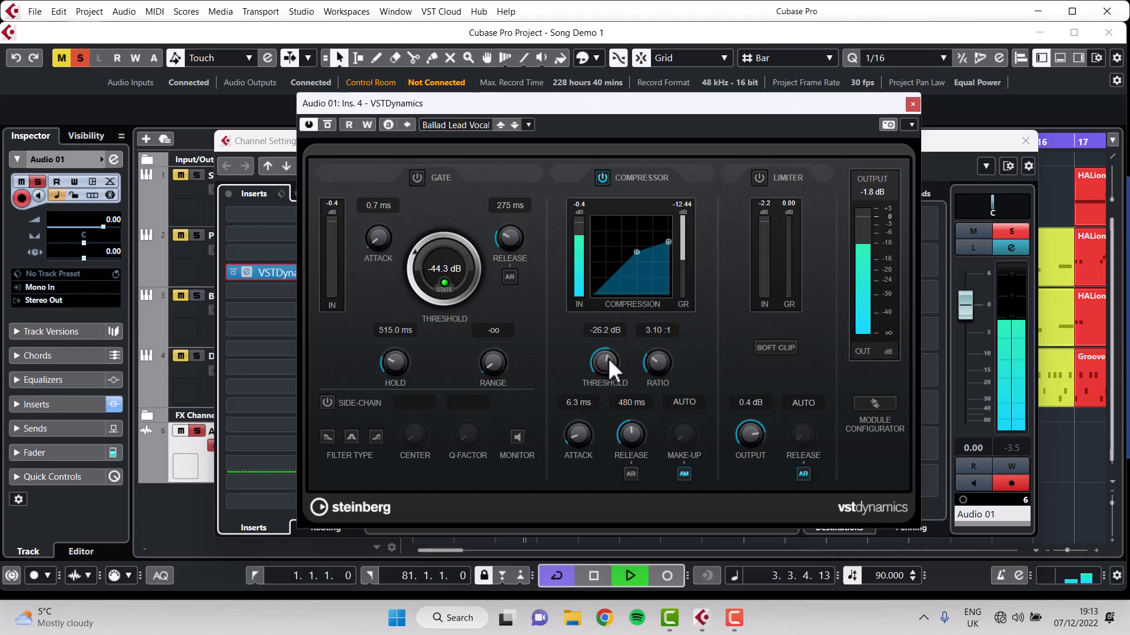
mouse_move(608, 358)
left_mouse_down()
mouse_move(601, 382)
mouse_move(606, 326)
mouse_move(604, 344)
left_mouse_up()
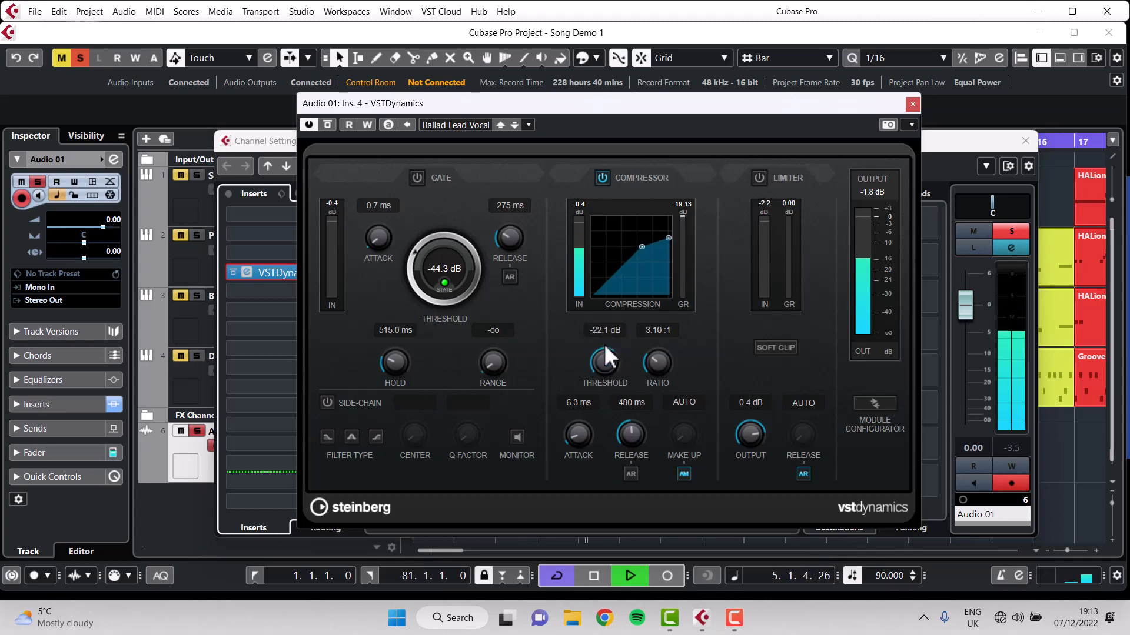
key("space")
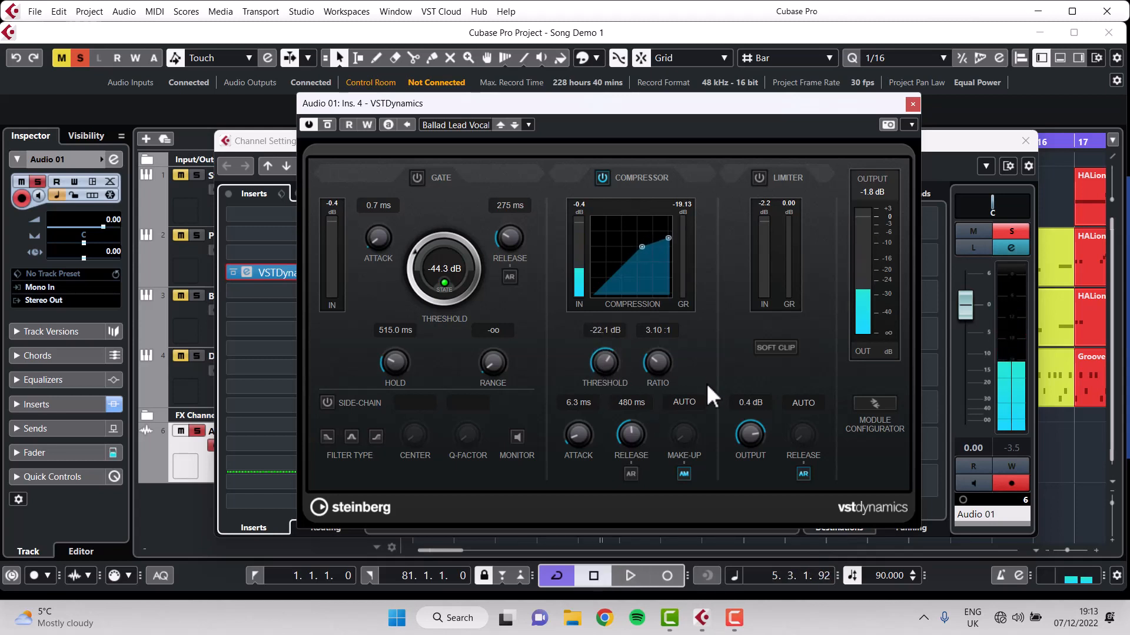
Step: Close the channel settings, play the take from the start and set the compressor threshold to -17.0 dB
left_click(1025, 141)
left_click_drag(754, 112, 914, 107)
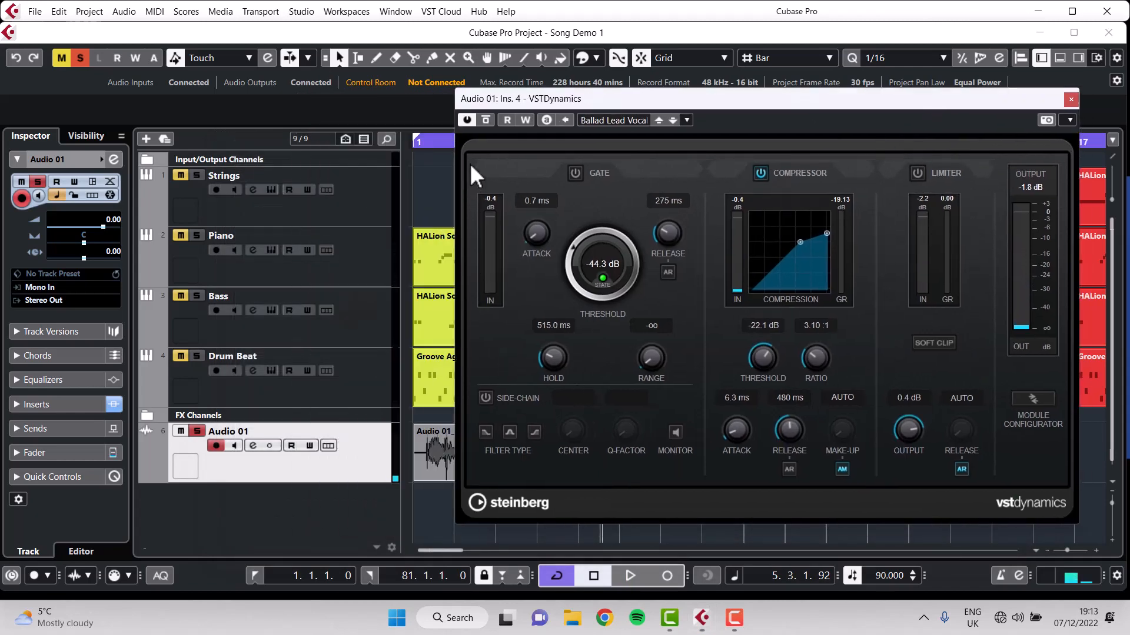
left_click(430, 147)
key("space")
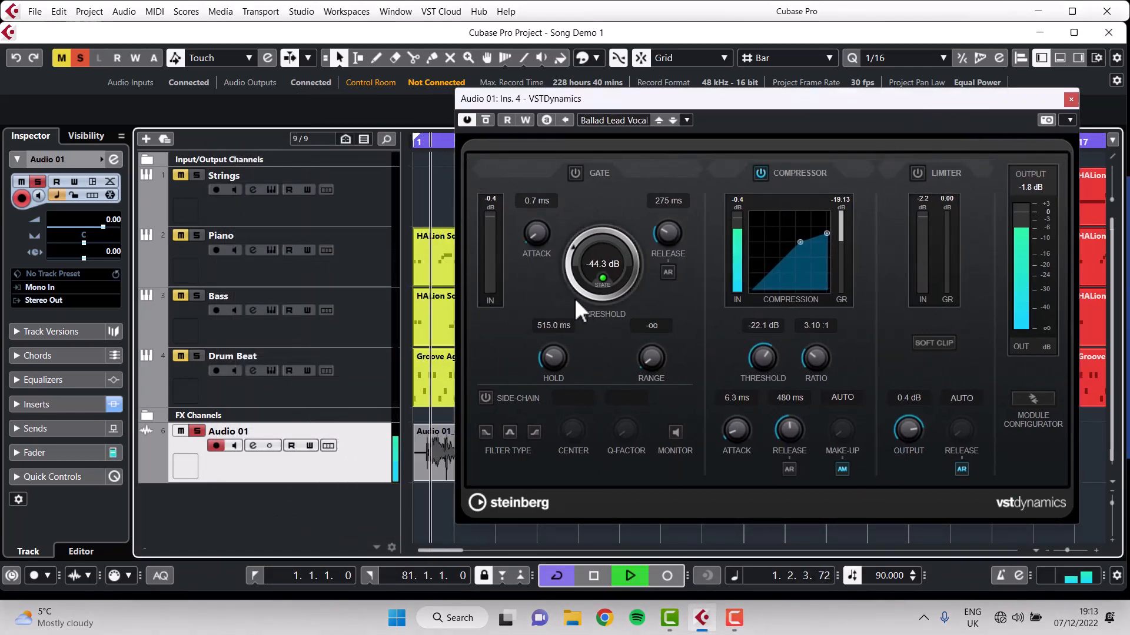
left_click_drag(767, 97, 807, 101)
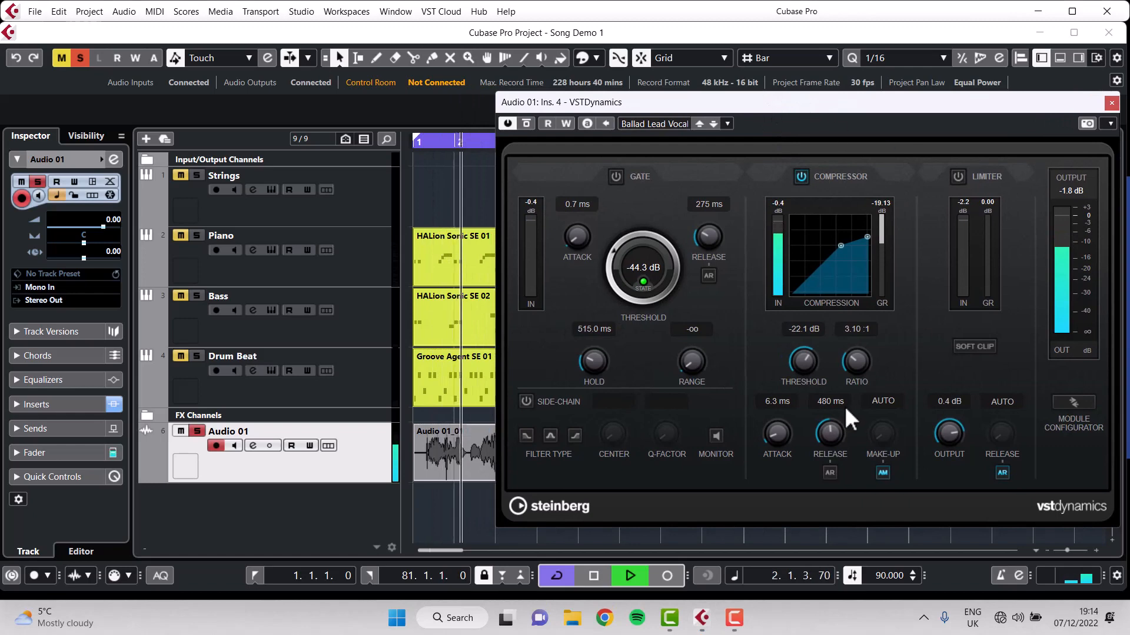
left_click_drag(808, 355, 807, 344)
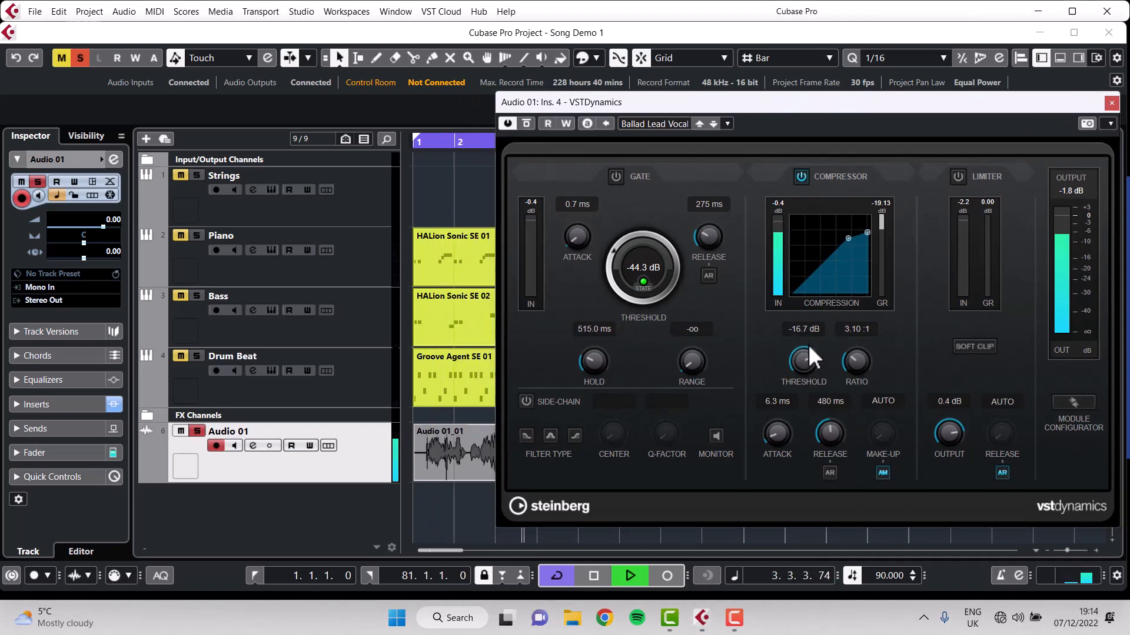
key("space")
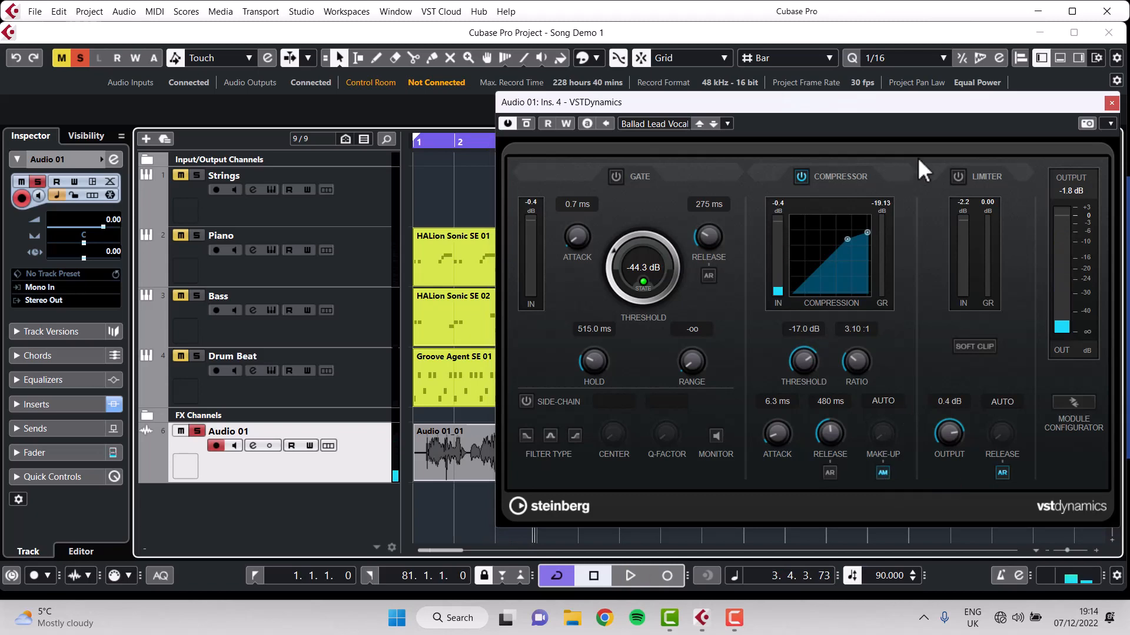
Step: Turn off the compressor's automatic make-up gain, set make-up to 7.8 dB during playback, and reset the output peak reading
left_click_drag(923, 102, 748, 114)
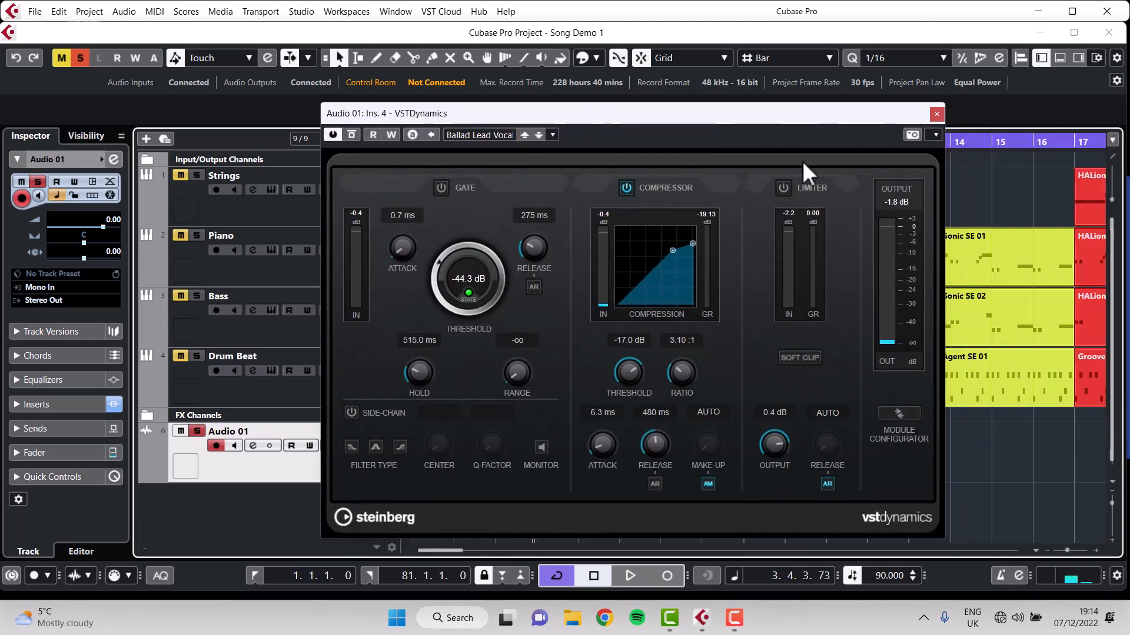
left_click(709, 485)
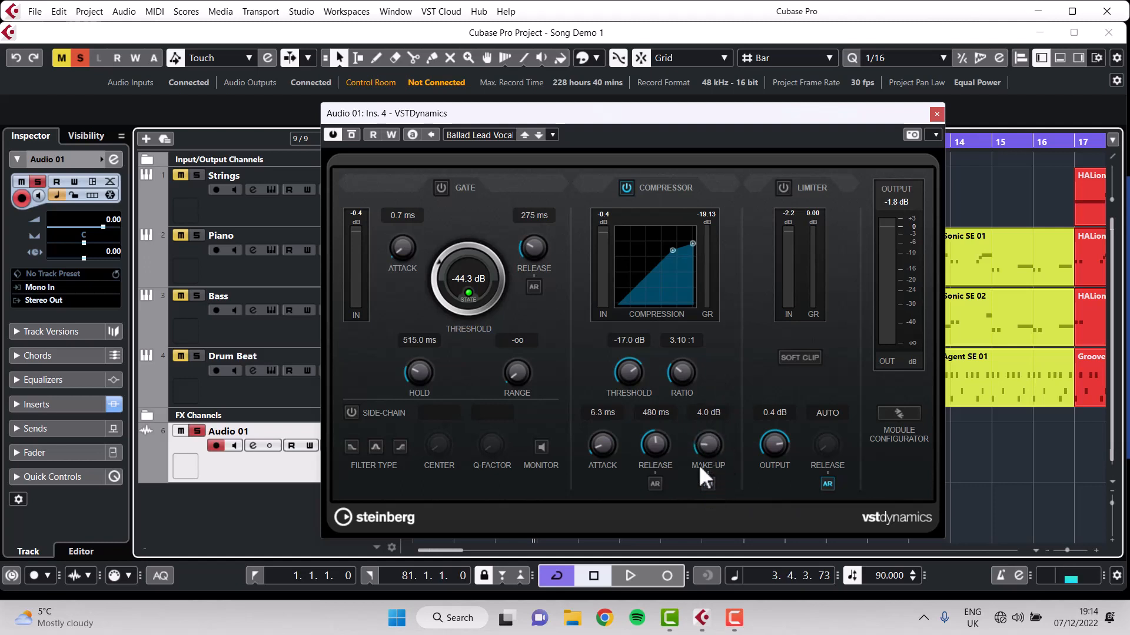
key("space")
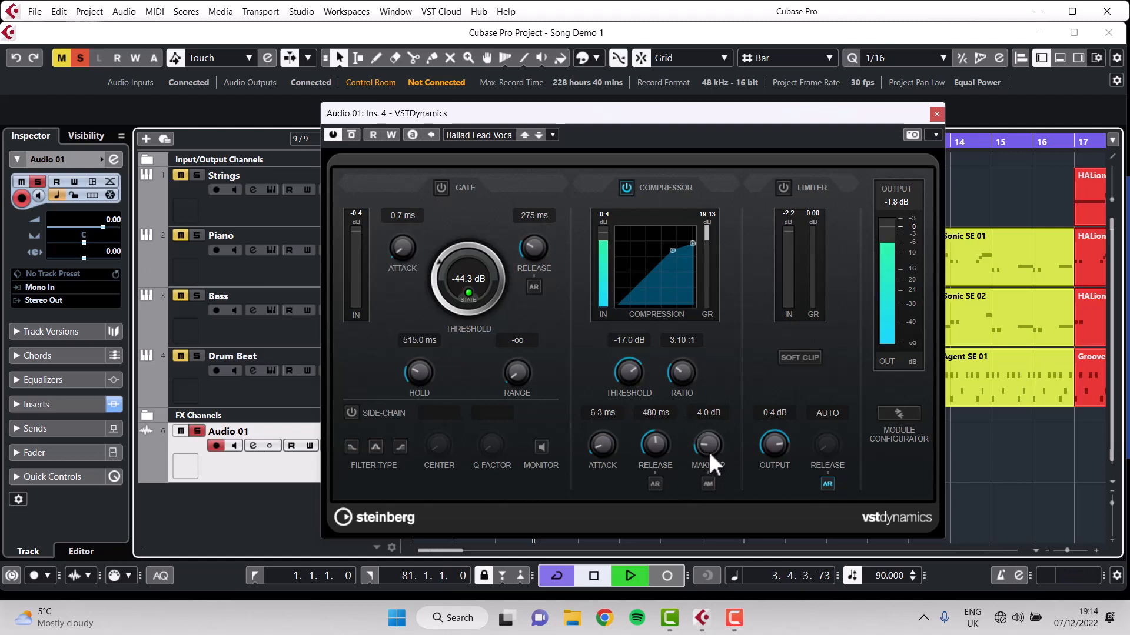
left_click_drag(711, 450, 712, 432)
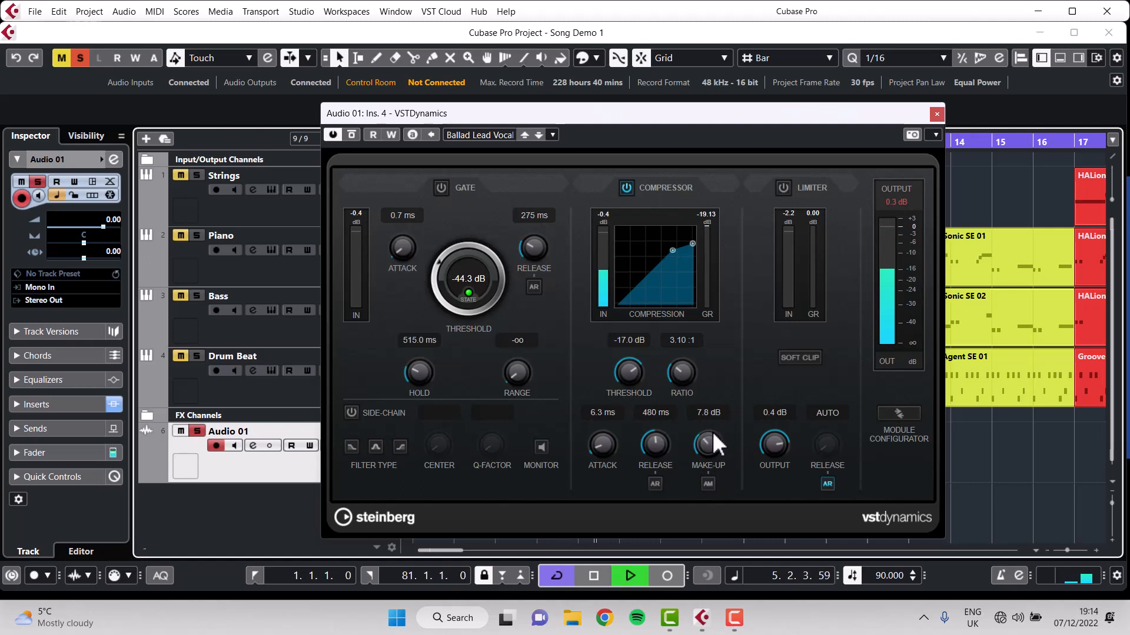
left_click(892, 201)
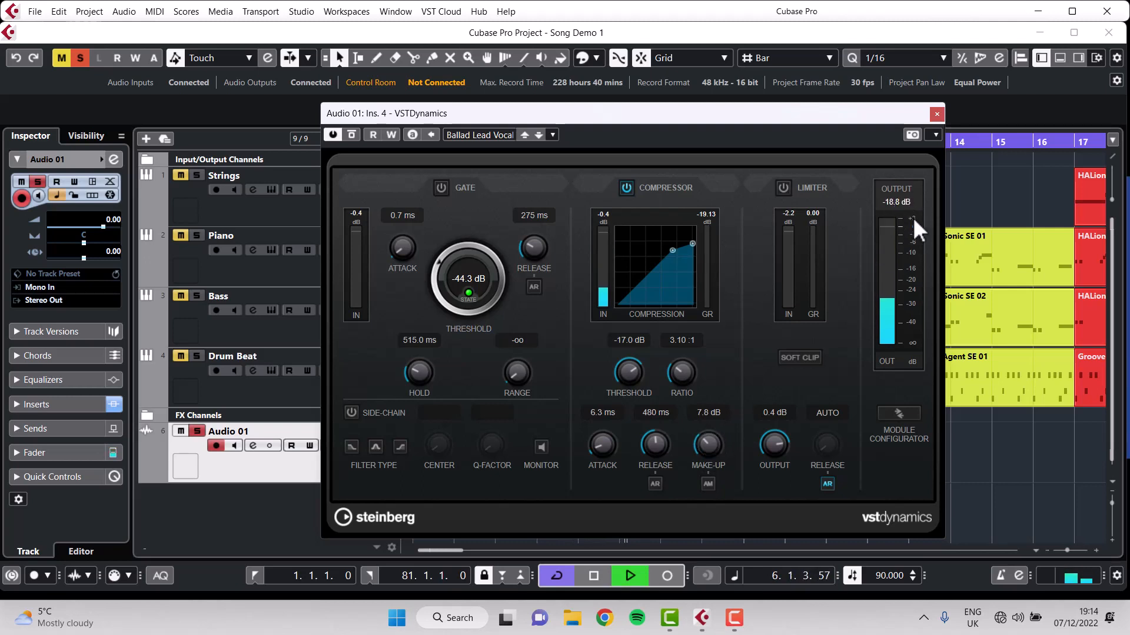
Step: Close VSTDynamics, turn off the solo on Audio 01, and listen to the compressed take with the instrument tracks
left_click(937, 114)
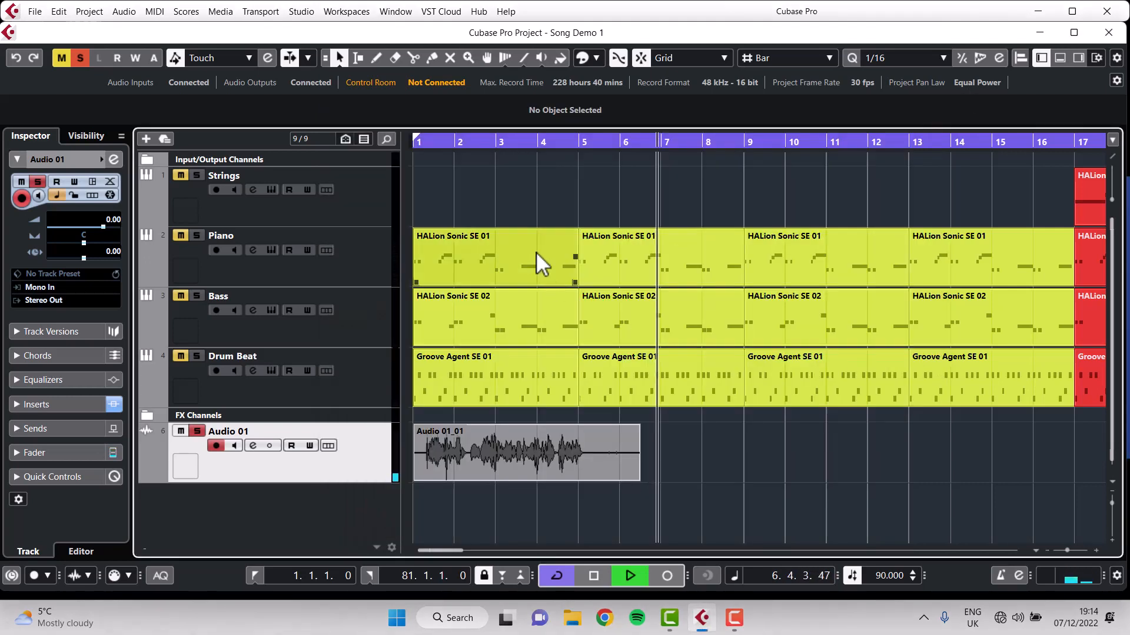
left_click(197, 431)
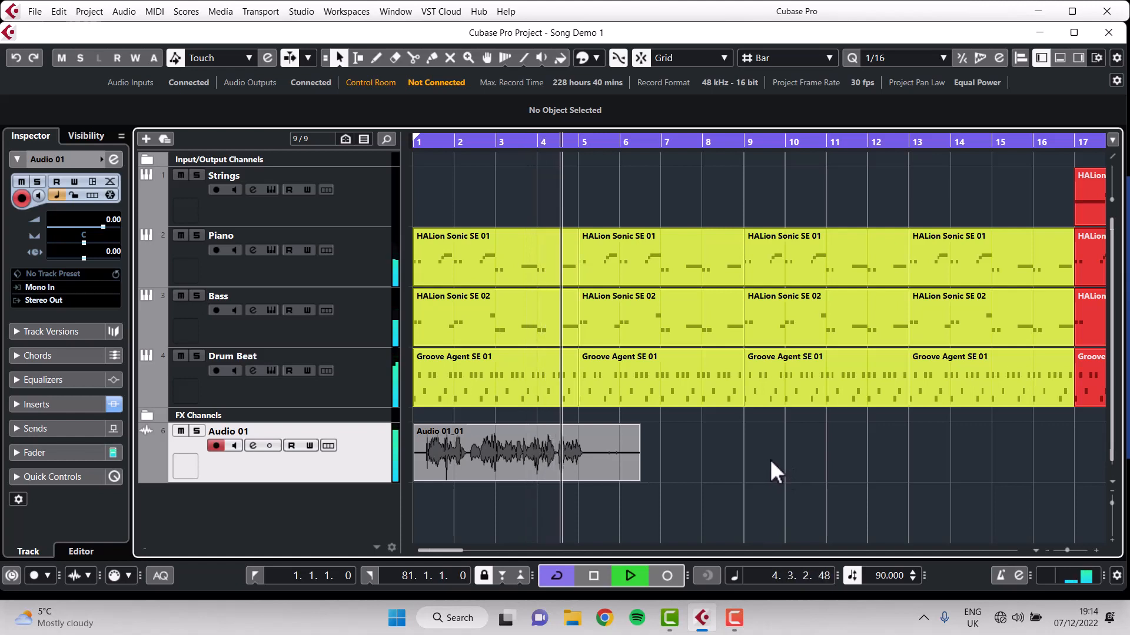
key("space")
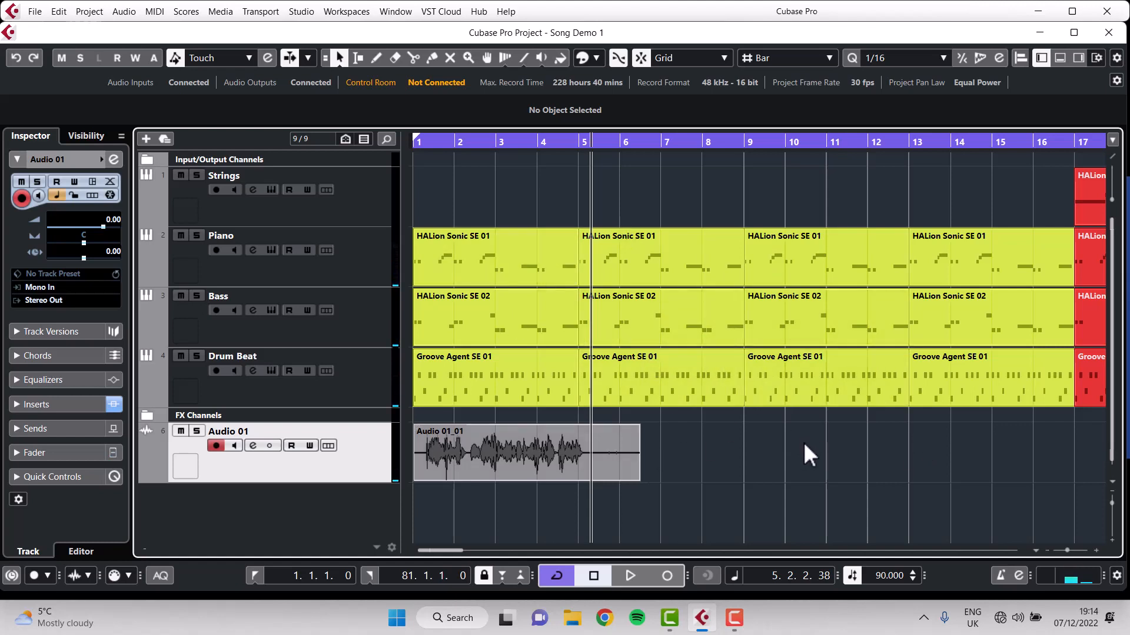
key("g")
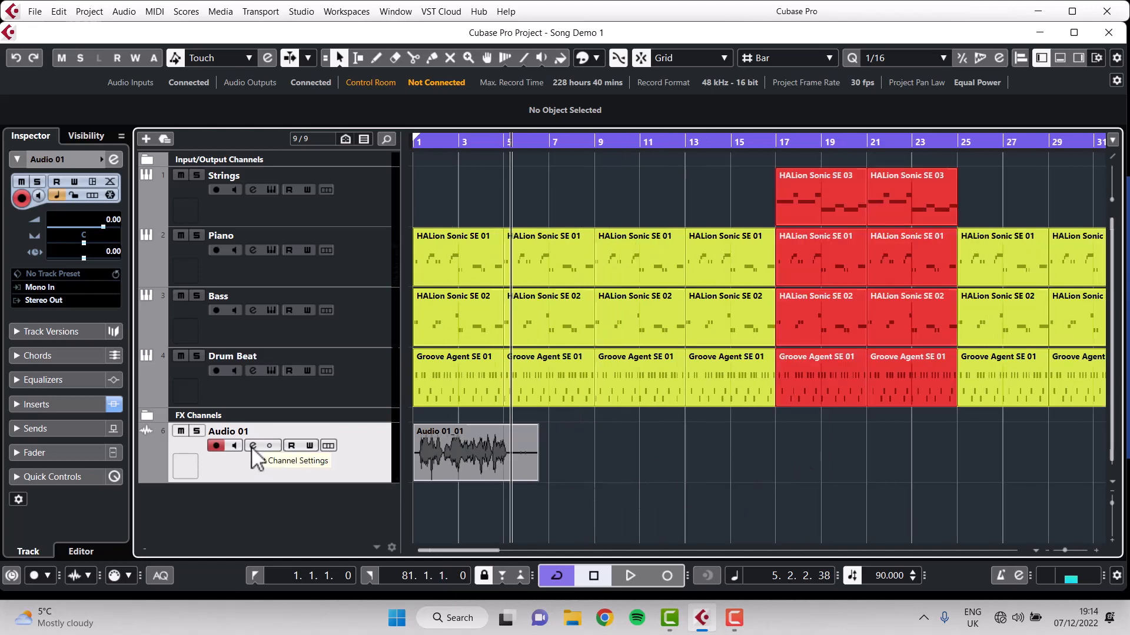
Step: Open the MixConsole and reset the Mono In channel's peak level reading to check the live input level
left_click(489, 453)
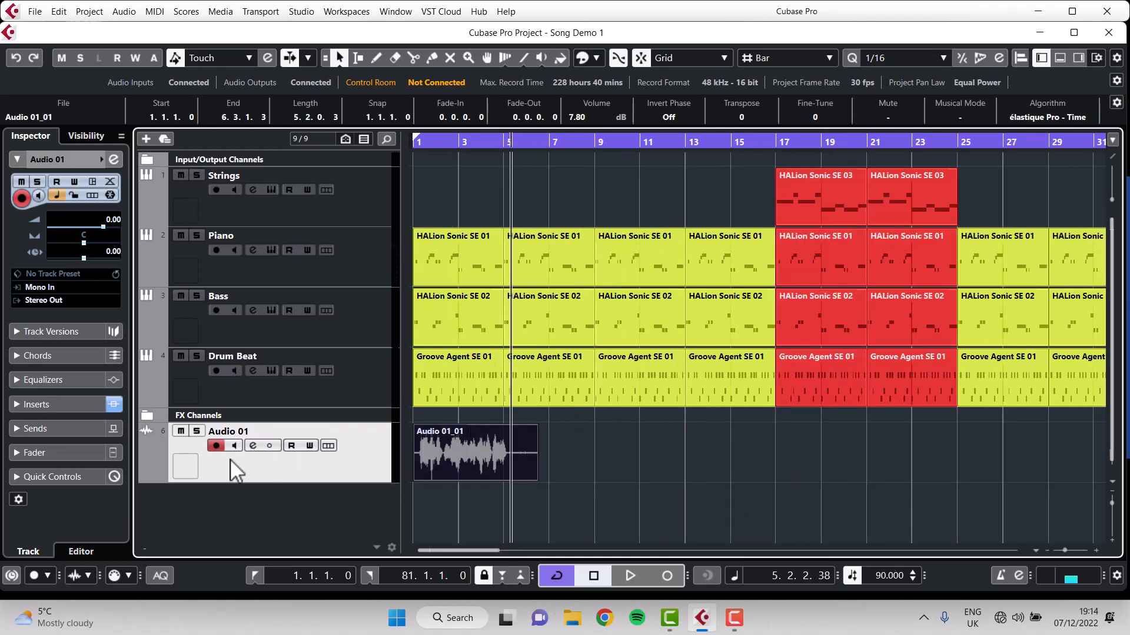
left_click(799, 467)
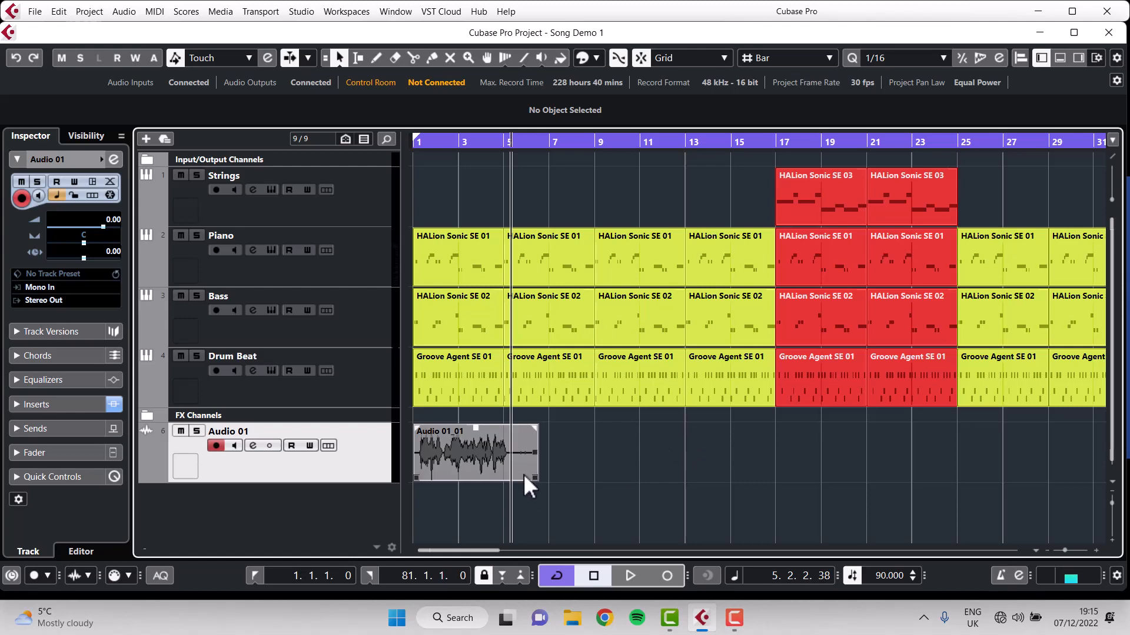
key("F3")
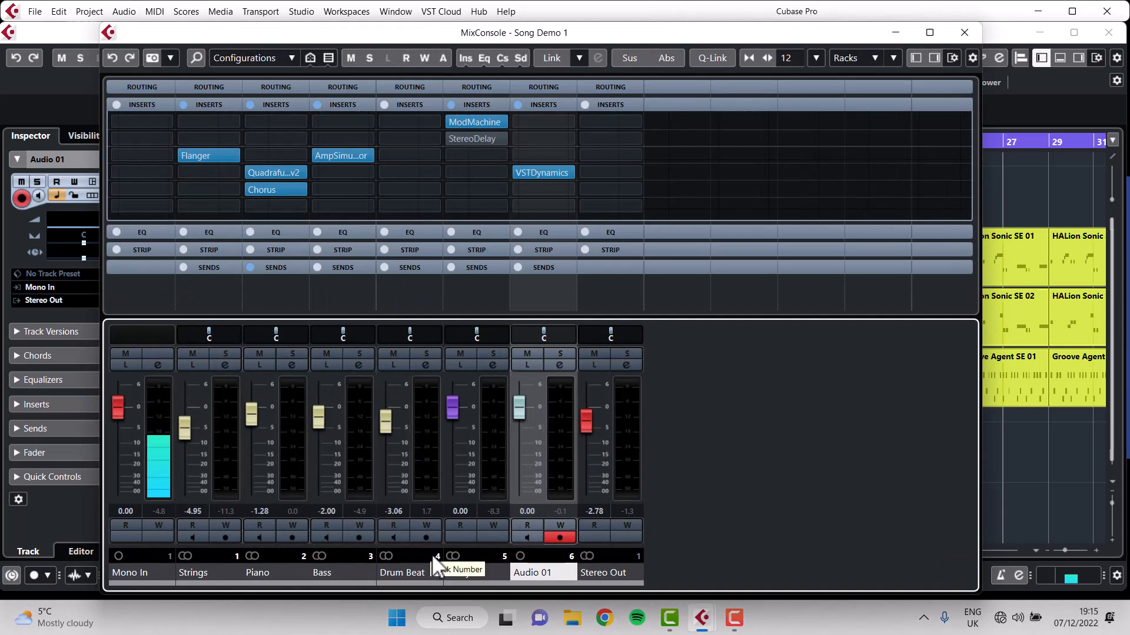
left_click(159, 511)
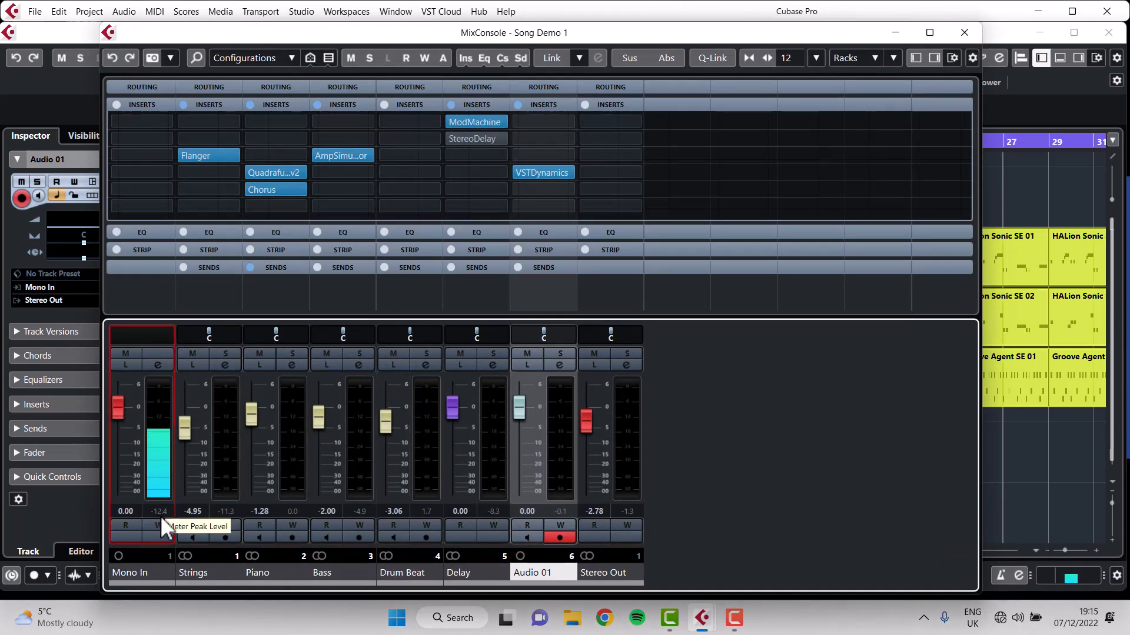
left_click(160, 513)
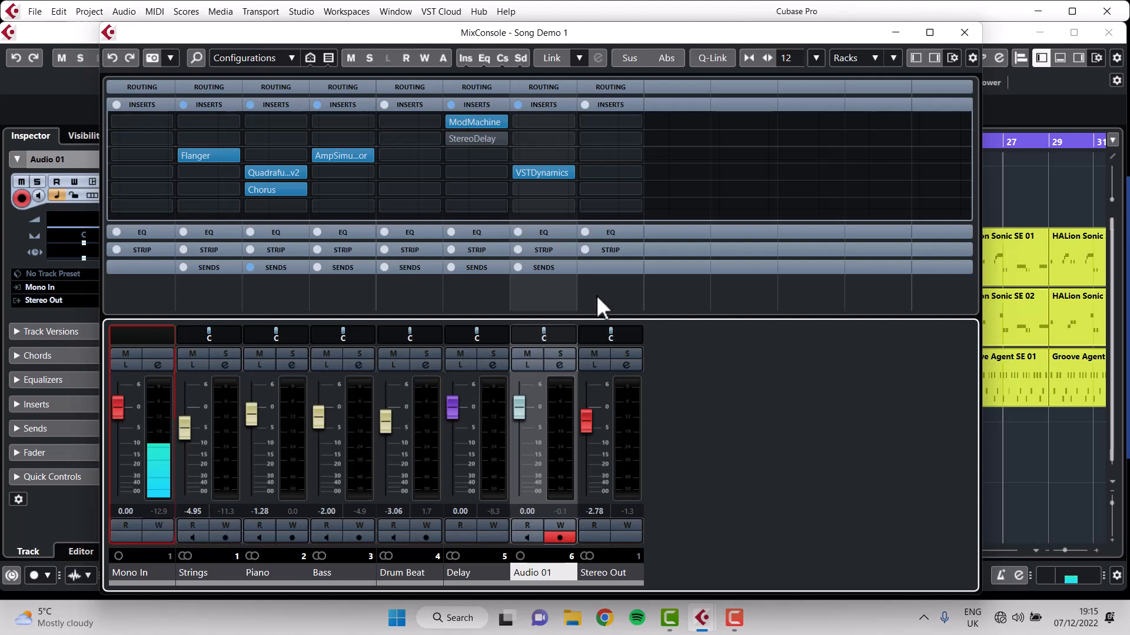
Step: Open the VSTDynamics insert on Audio 01, review its compressor settings, and close the plug-in
left_click(544, 171)
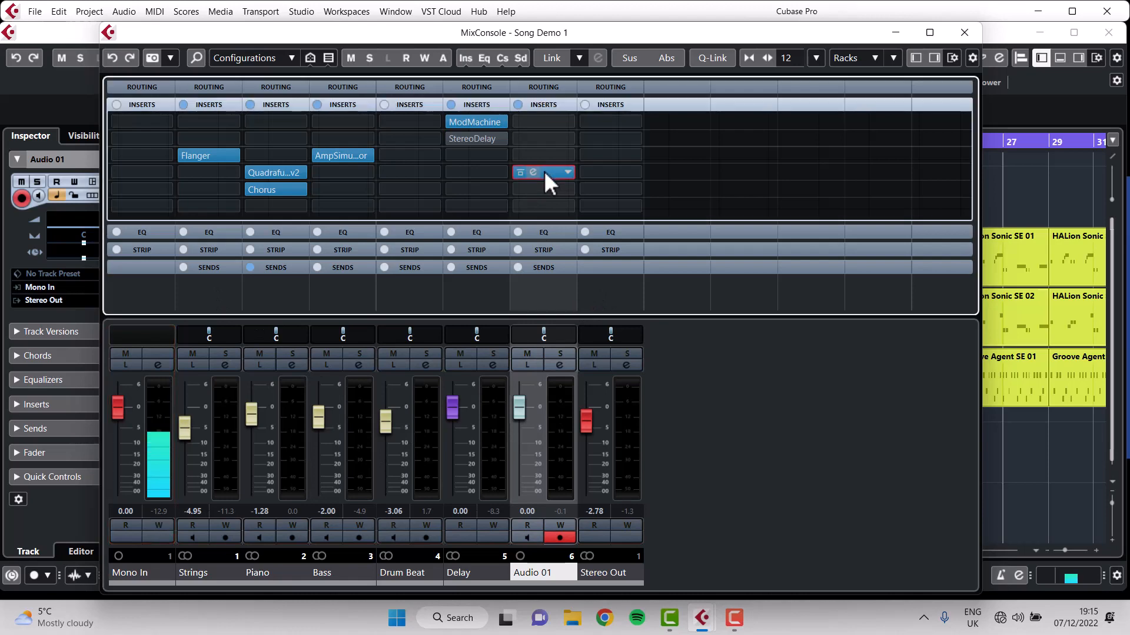
double_click(544, 170)
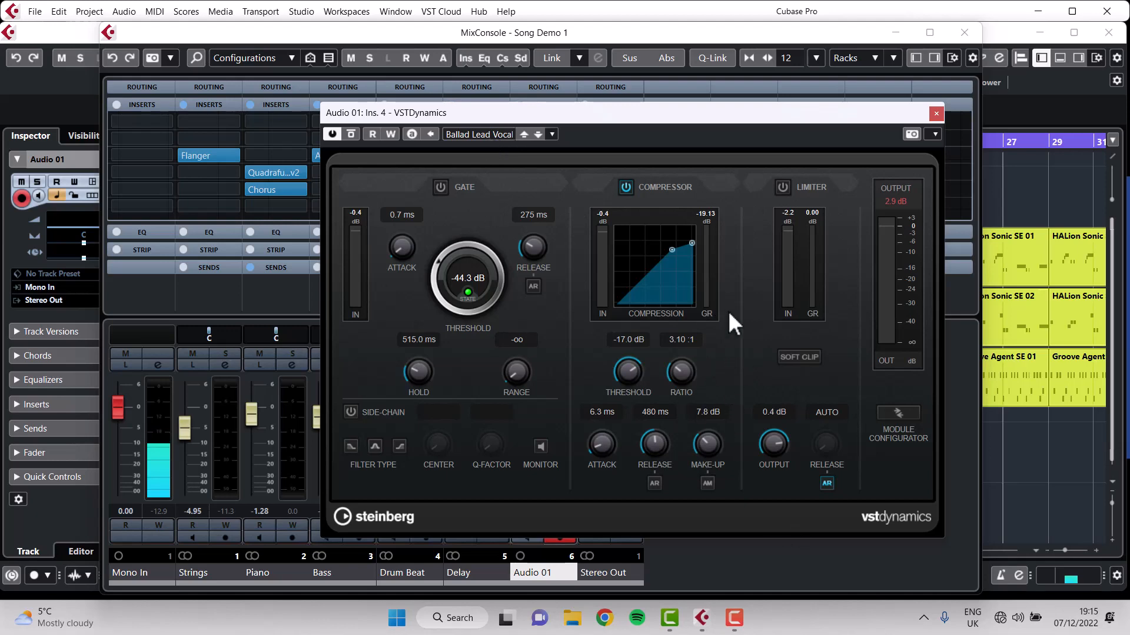
left_click(935, 113)
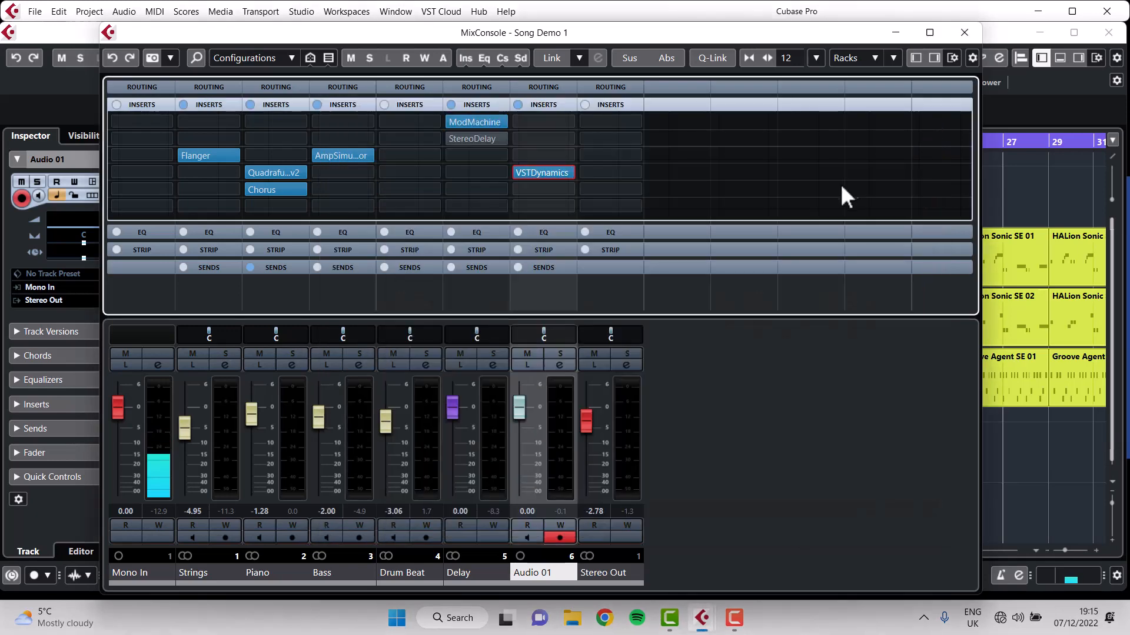
Step: Close the MixConsole and zoom the project view to the locators to show the whole song arrangement
left_click(966, 33)
left_click(1036, 550)
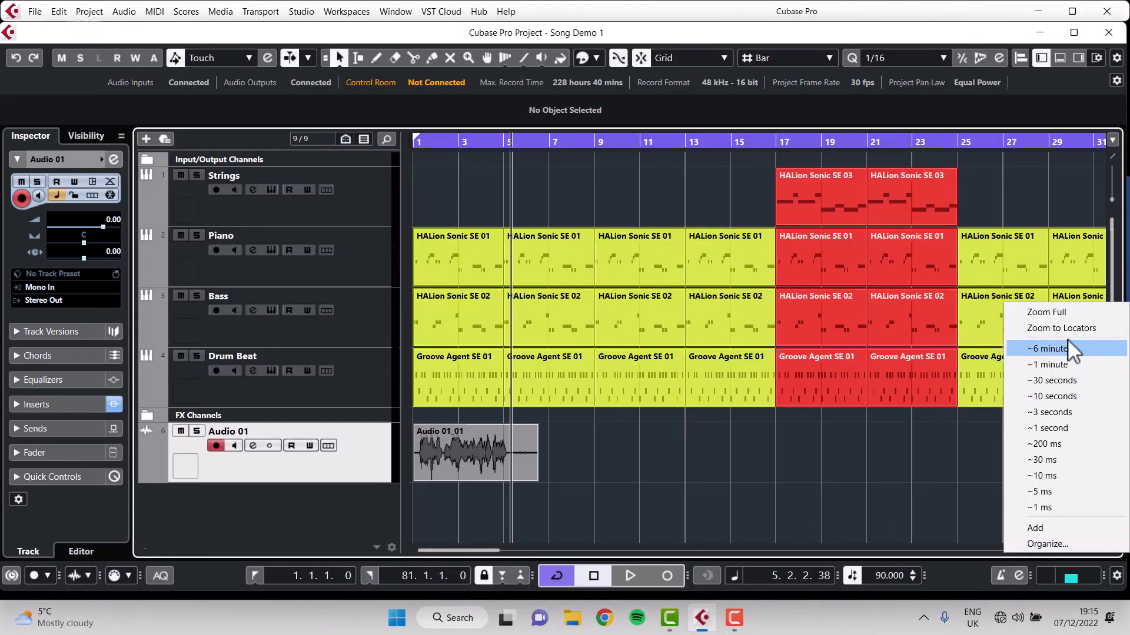
left_click(1053, 327)
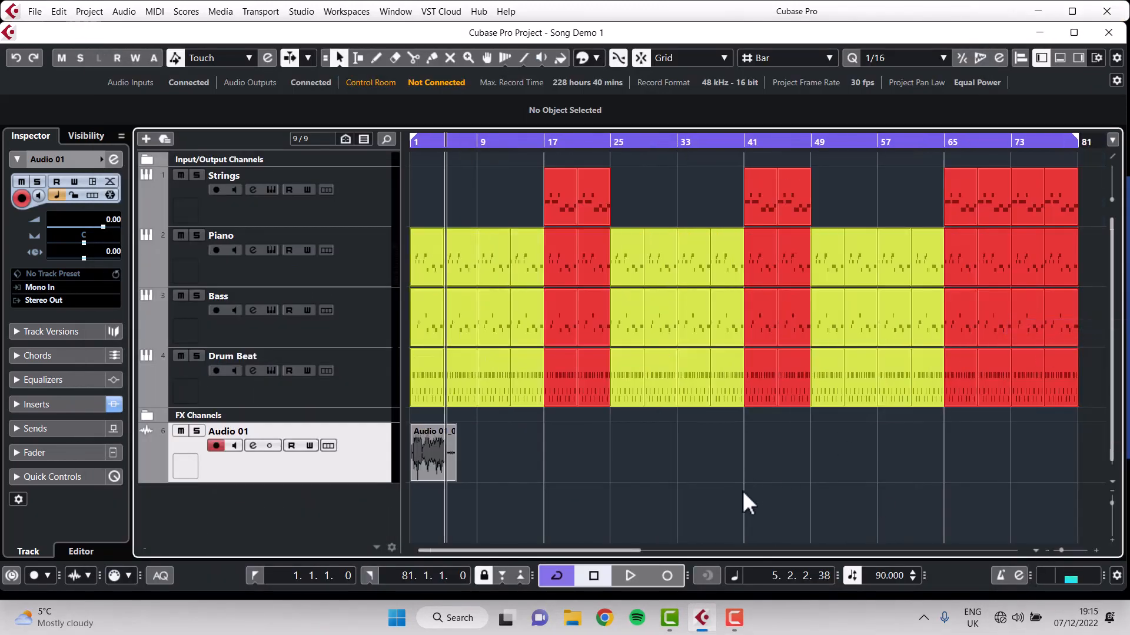